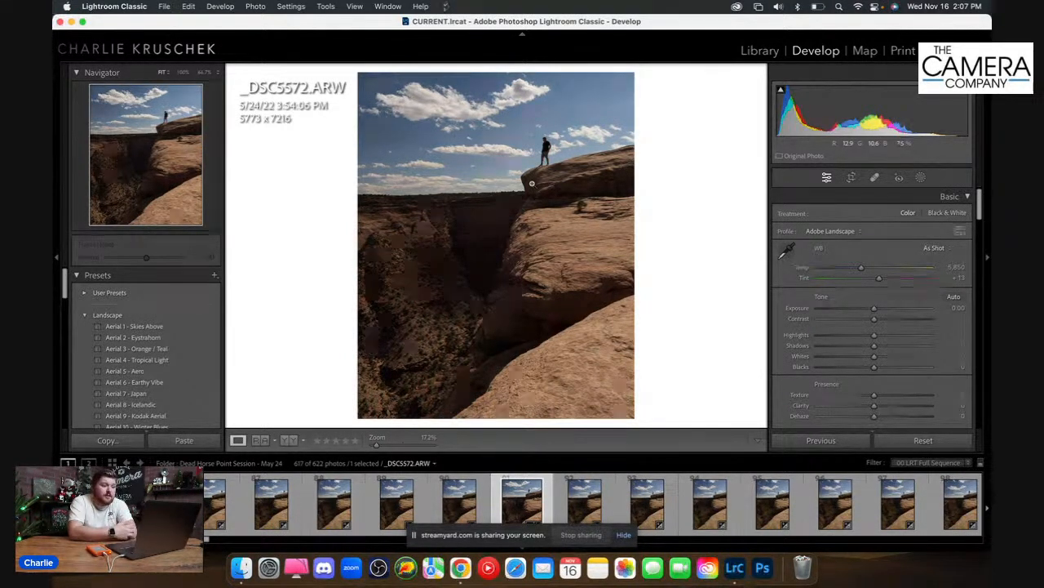
scroll(846, 268, down, 15)
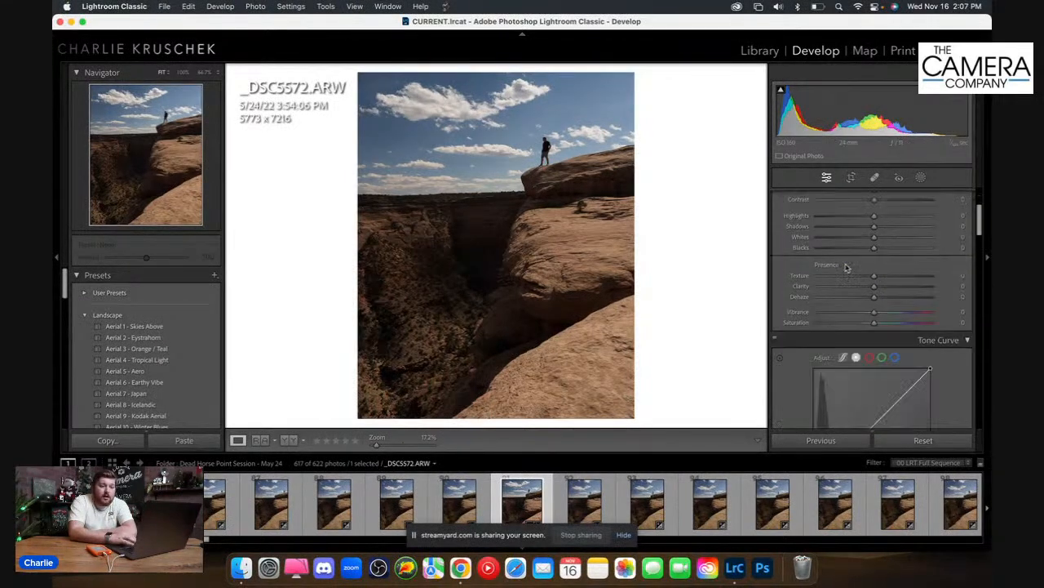
scroll(846, 268, up, 6)
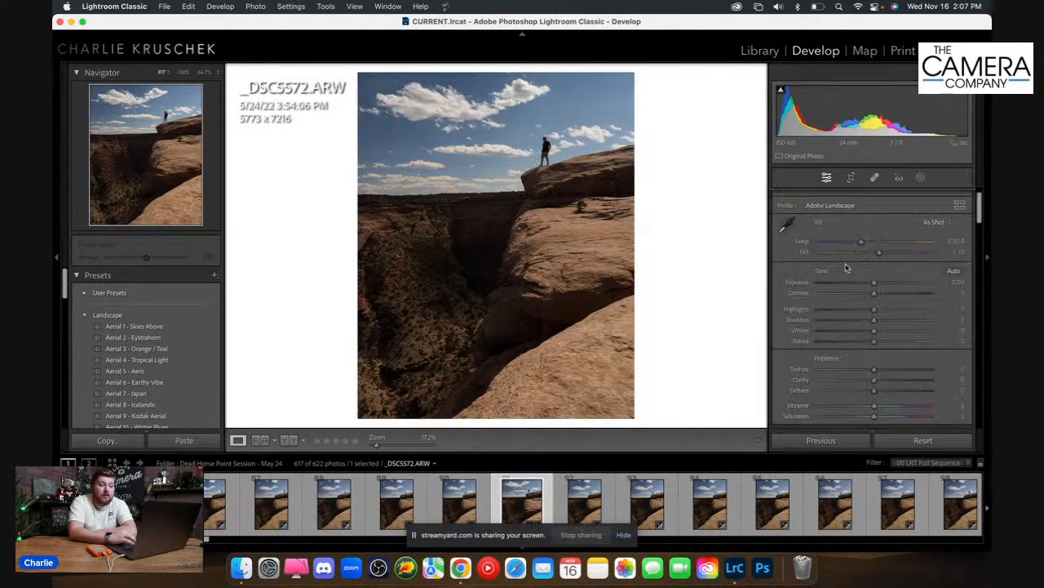
scroll(846, 268, down, 4)
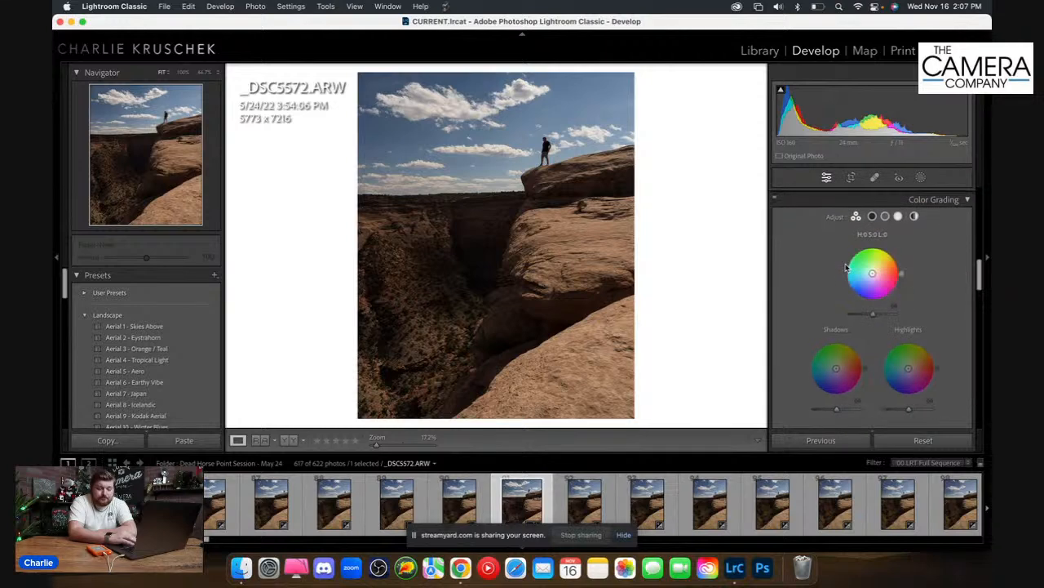
scroll(846, 268, up, 6)
scroll(846, 268, up, 8)
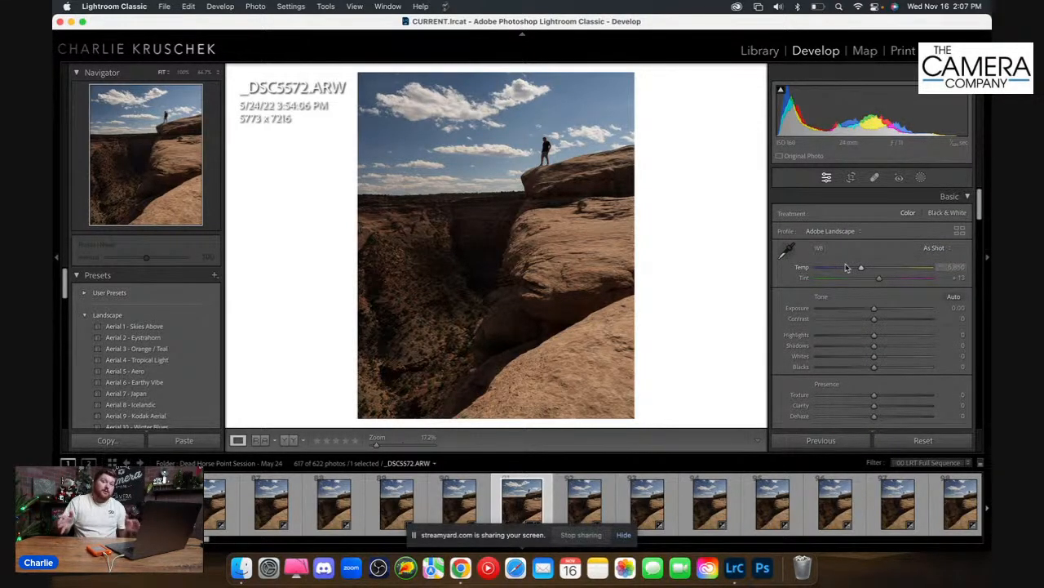
Step: Raise the whole photo's exposure to +1.00 and set its highlights to +3
drag(875, 309, 887, 311)
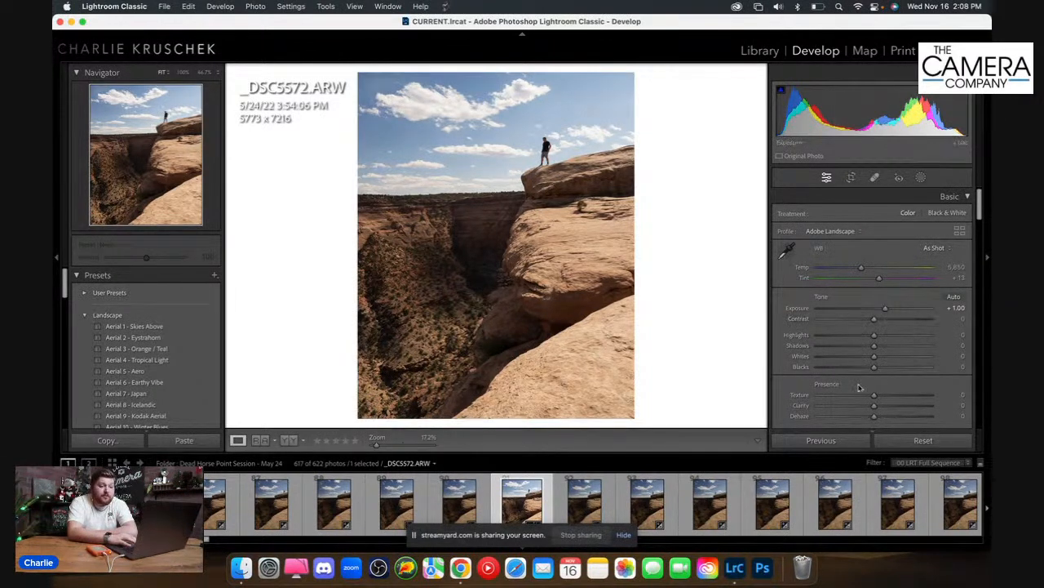
drag(871, 337, 912, 338)
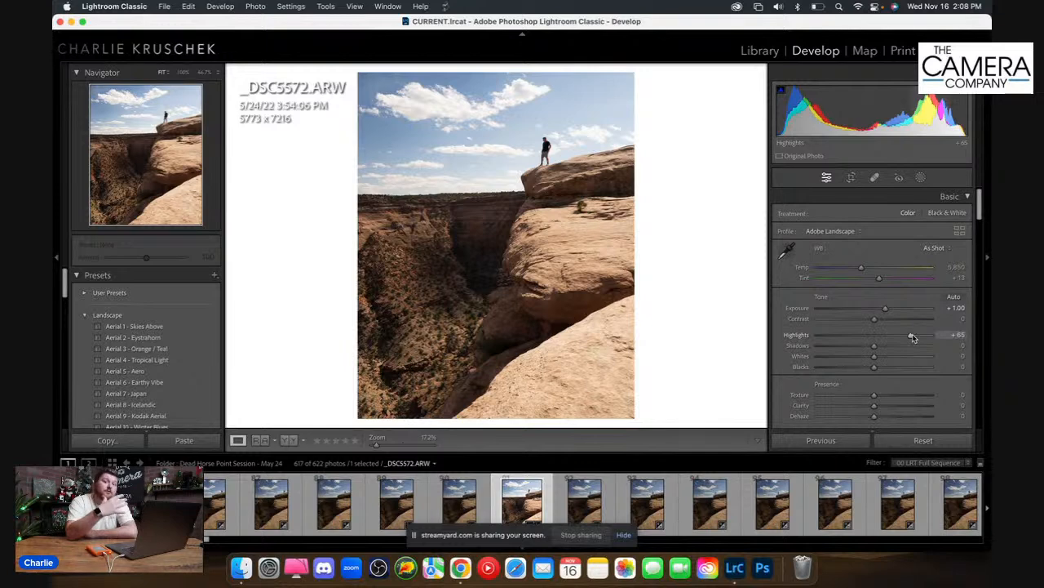
drag(912, 338, 890, 309)
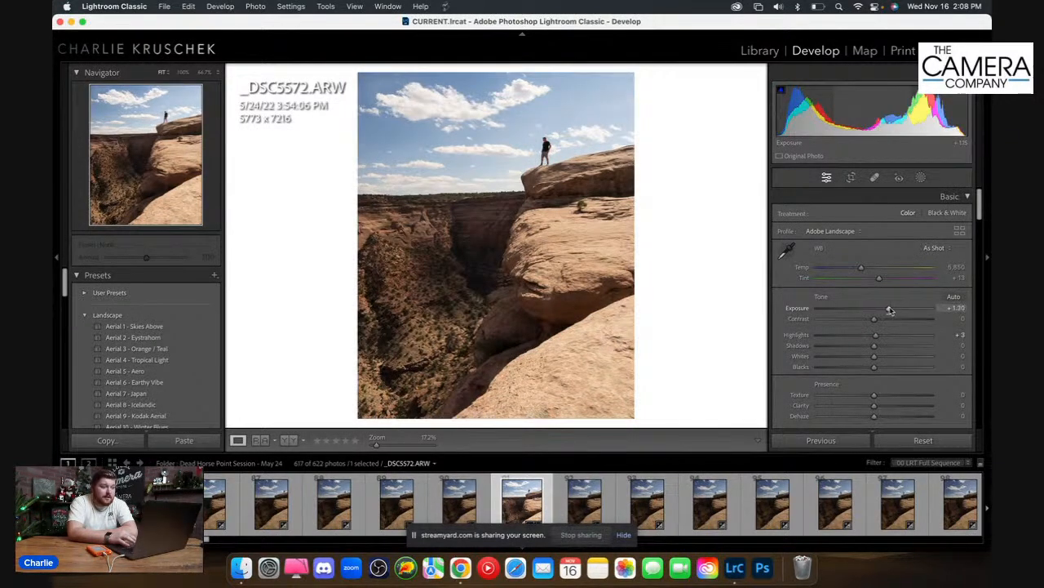
click(874, 310)
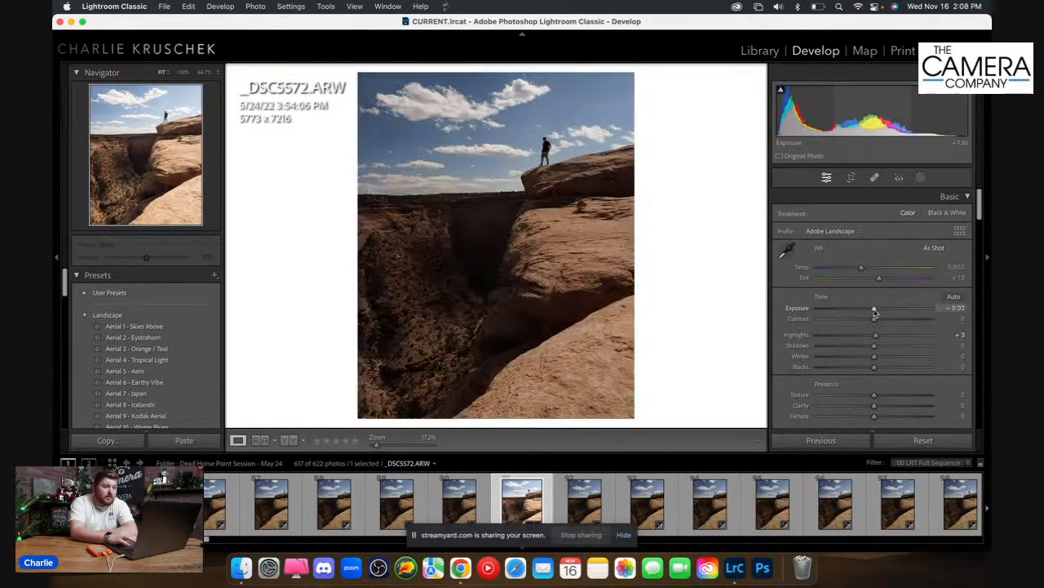
drag(874, 310, 881, 311)
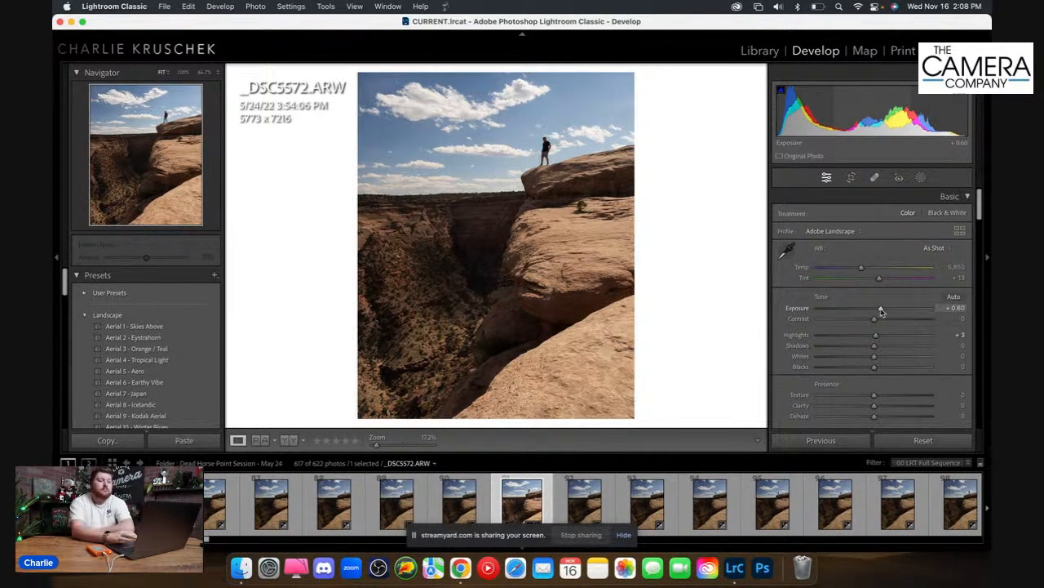
drag(882, 311, 886, 311)
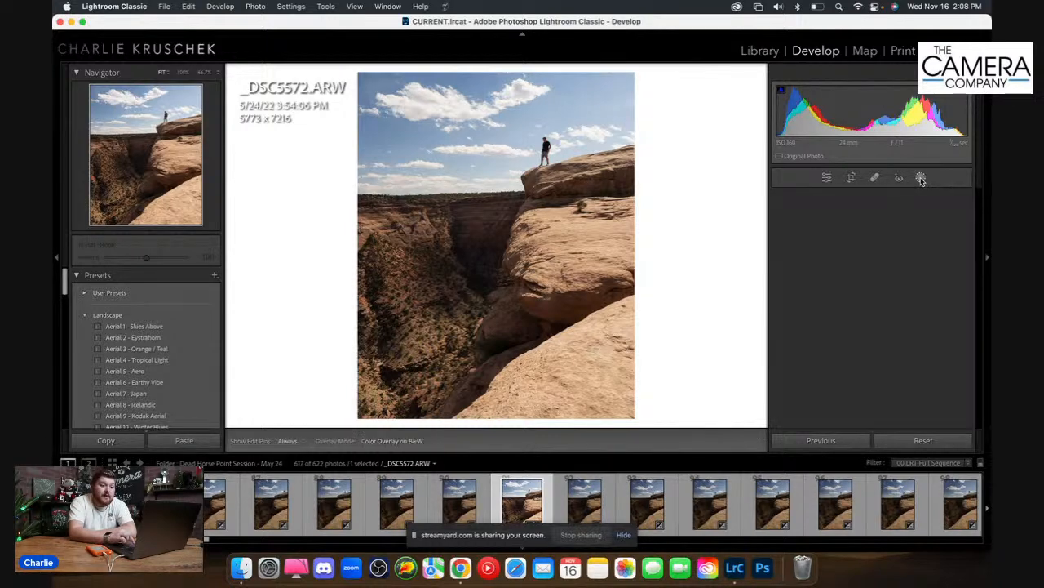
Step: Create a new mask that automatically selects the sky
click(921, 178)
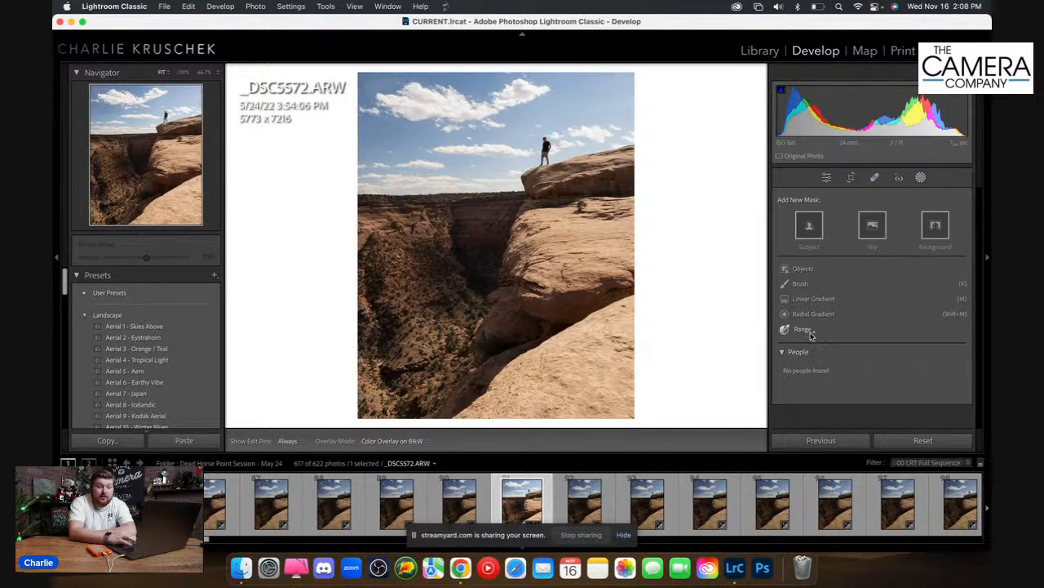
mouse_move(811, 335)
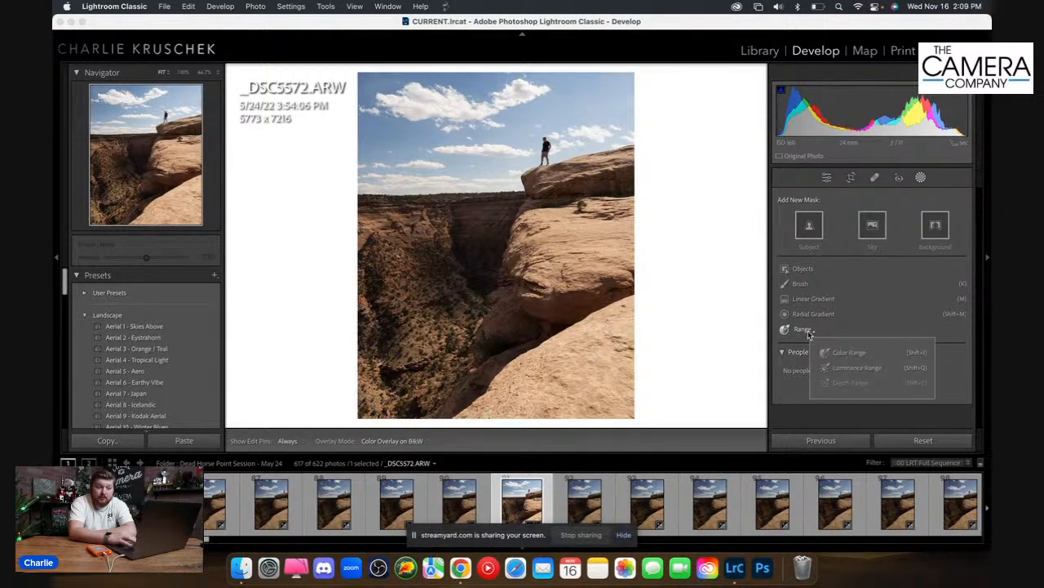
click(809, 335)
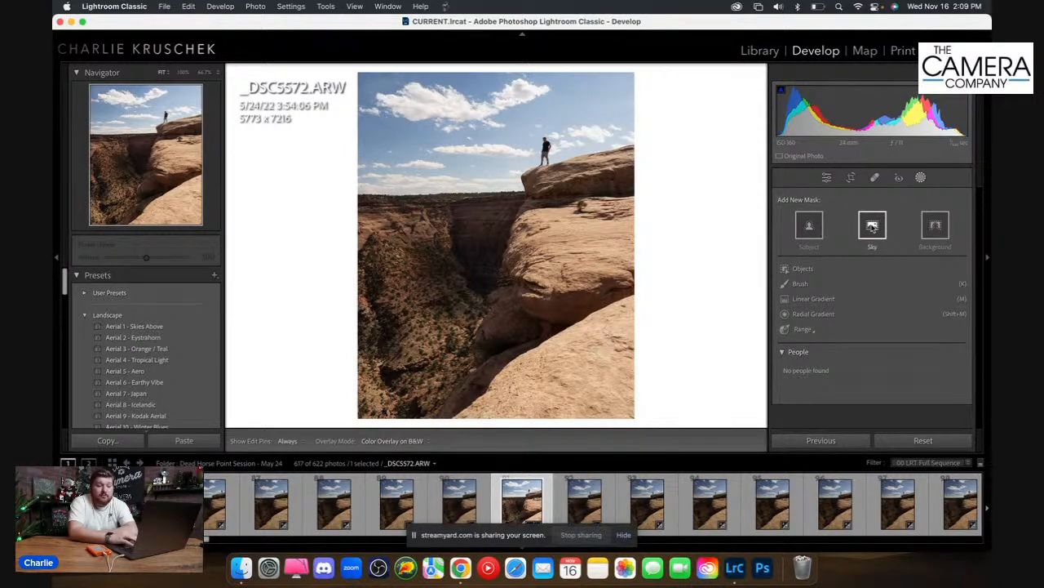
click(872, 226)
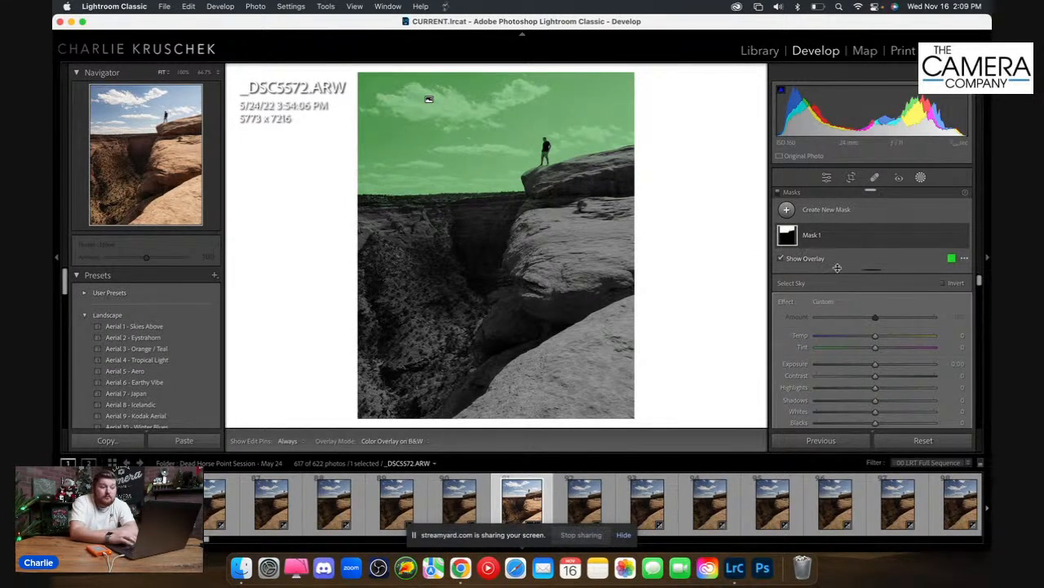
Step: Adjust the sky mask by setting exposure to -1.07, highlights to 19 and clarity to -4
scroll(829, 294, down, 2)
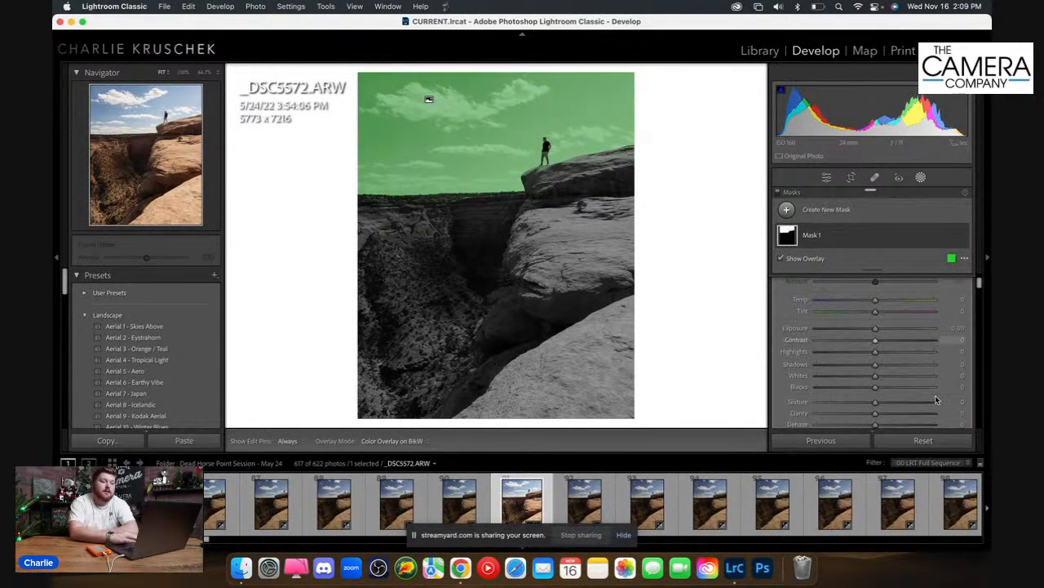
drag(876, 332, 860, 331)
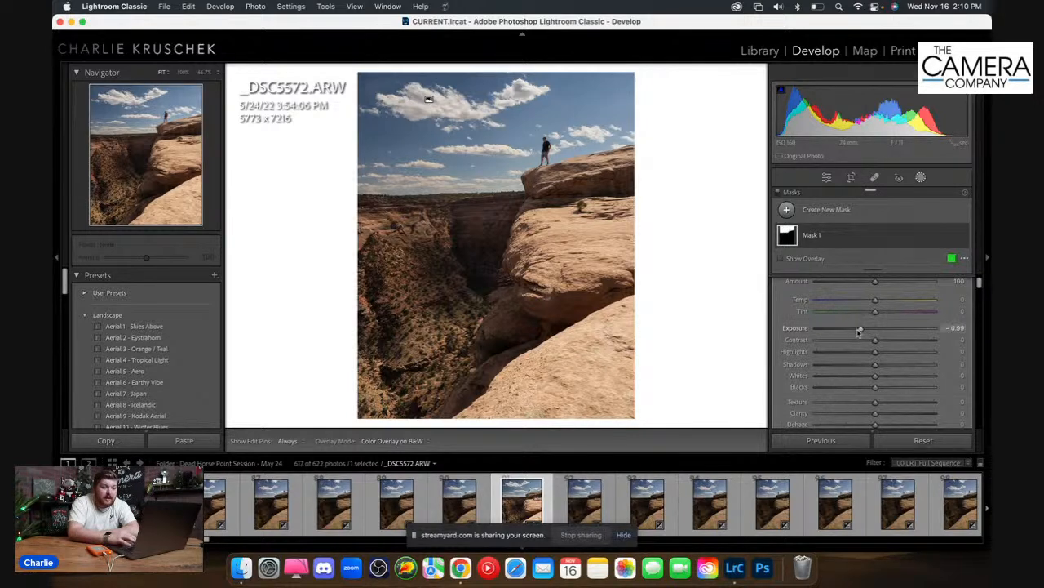
drag(859, 330, 887, 360)
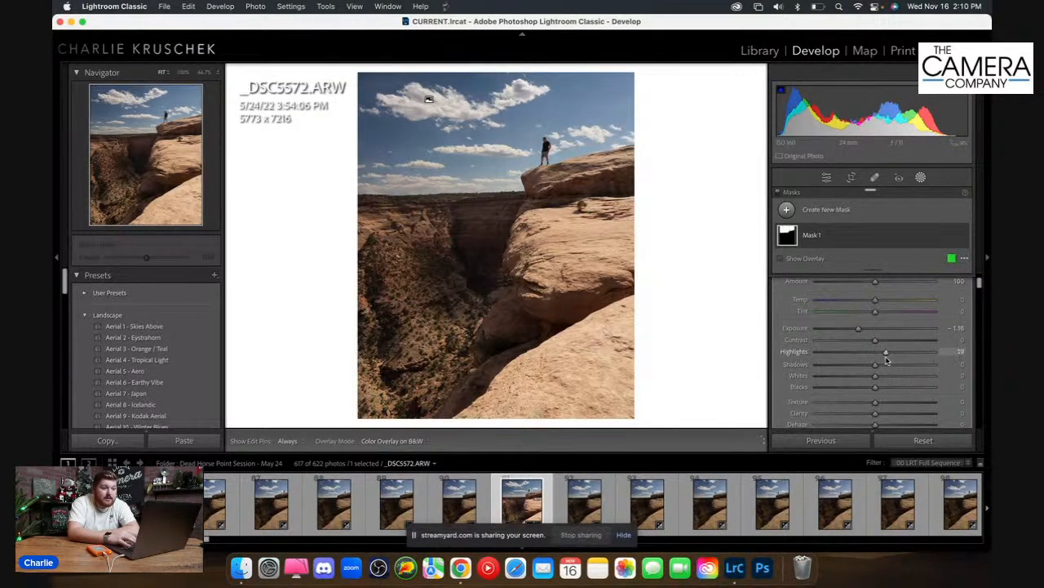
scroll(873, 360, down, 2)
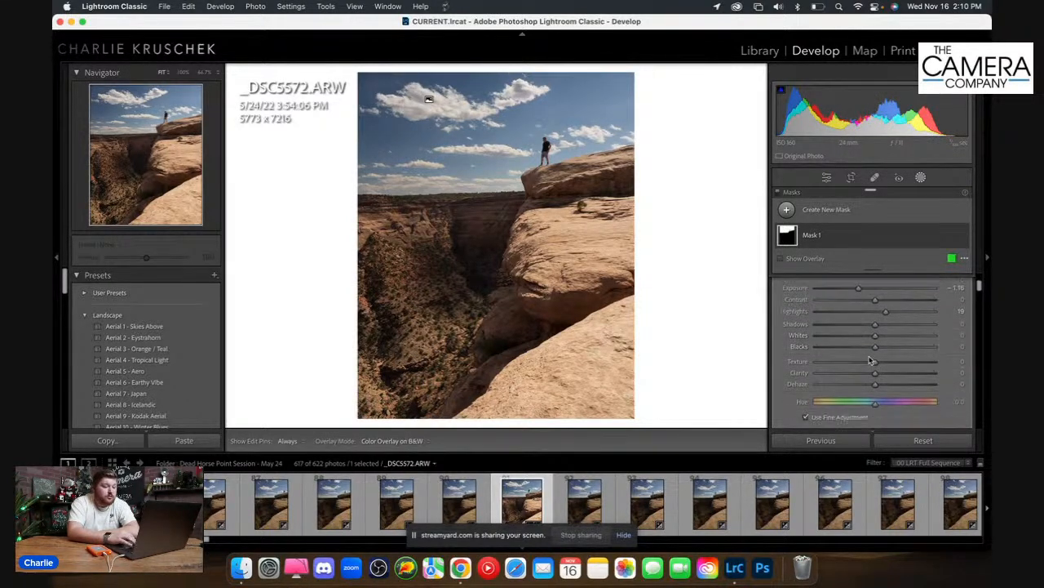
mouse_move(875, 372)
mouse_down()
mouse_move(840, 377)
mouse_move(886, 373)
mouse_move(874, 372)
mouse_up()
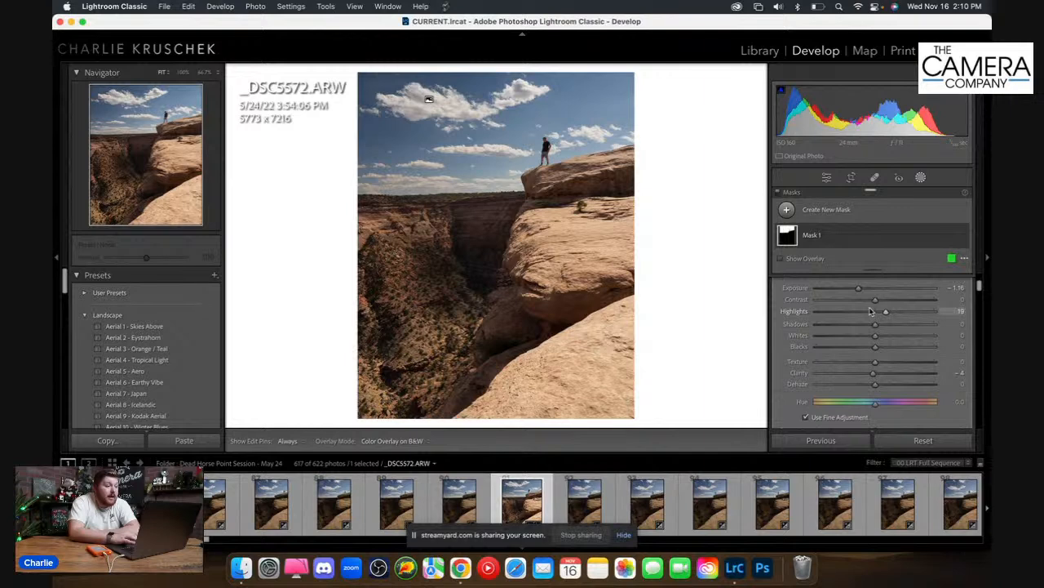
scroll(865, 305, up, 1)
drag(860, 300, 862, 301)
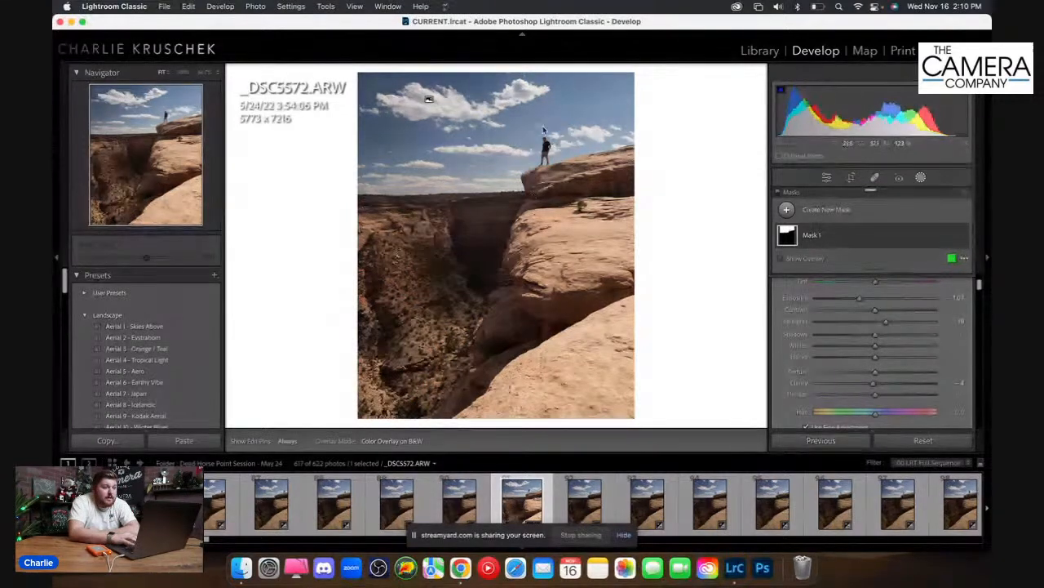
click(539, 142)
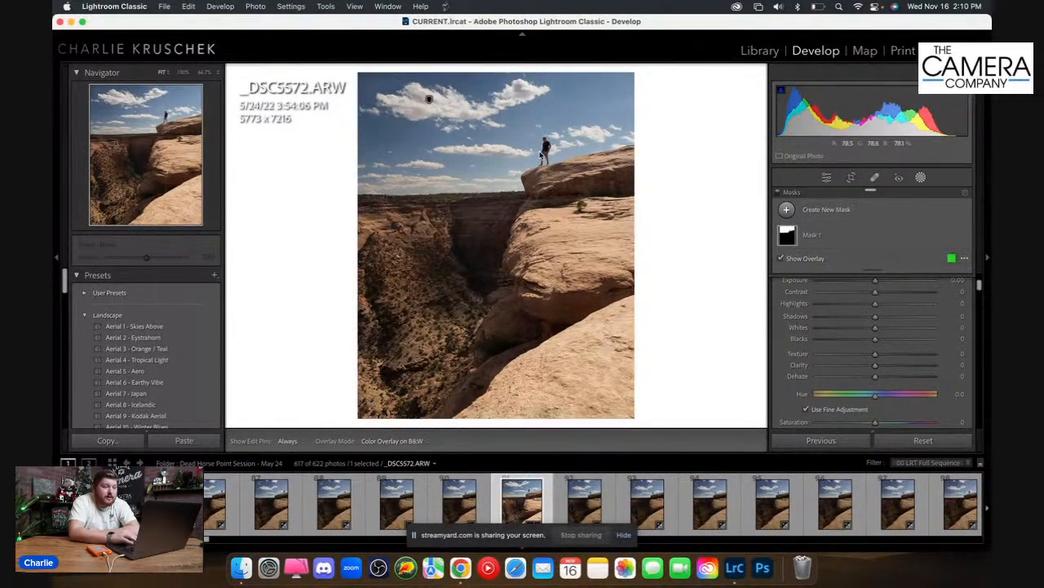
key(Escape)
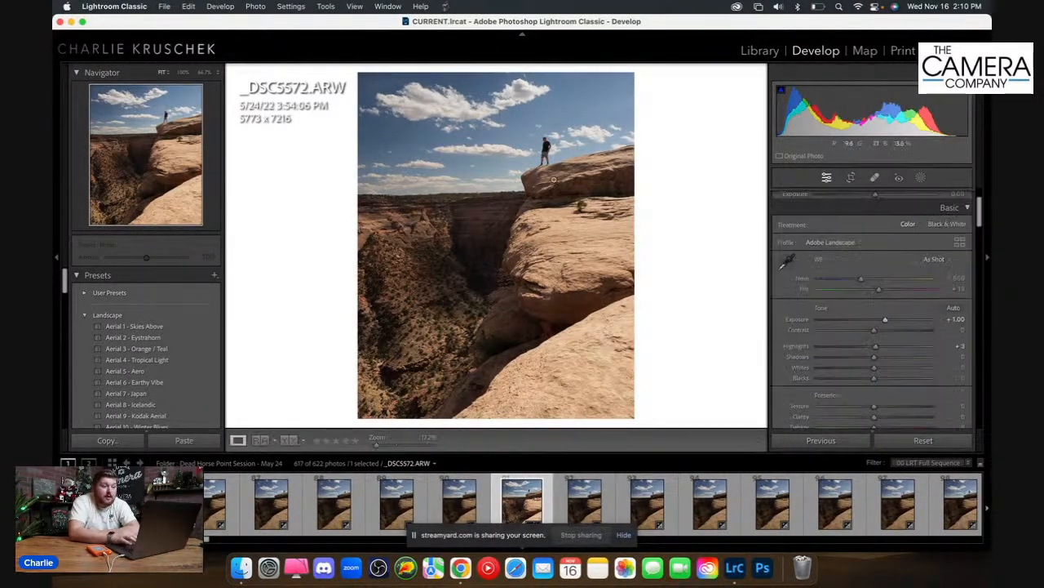
click(551, 155)
click(538, 146)
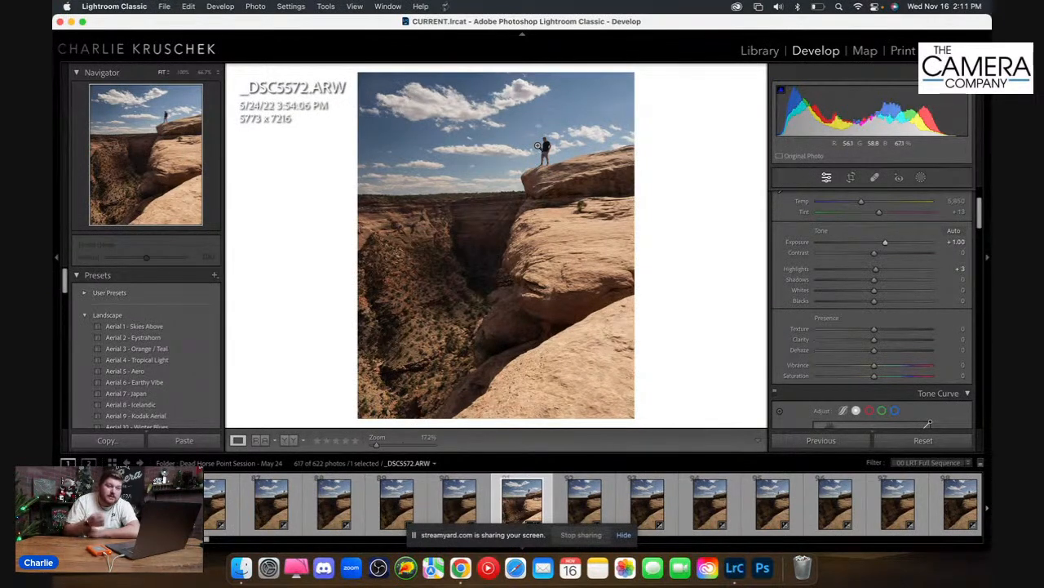
scroll(922, 181, up, 3)
Step: Reopen the photo's masks and rename the sky mask as "Sky Adjustment"
click(921, 178)
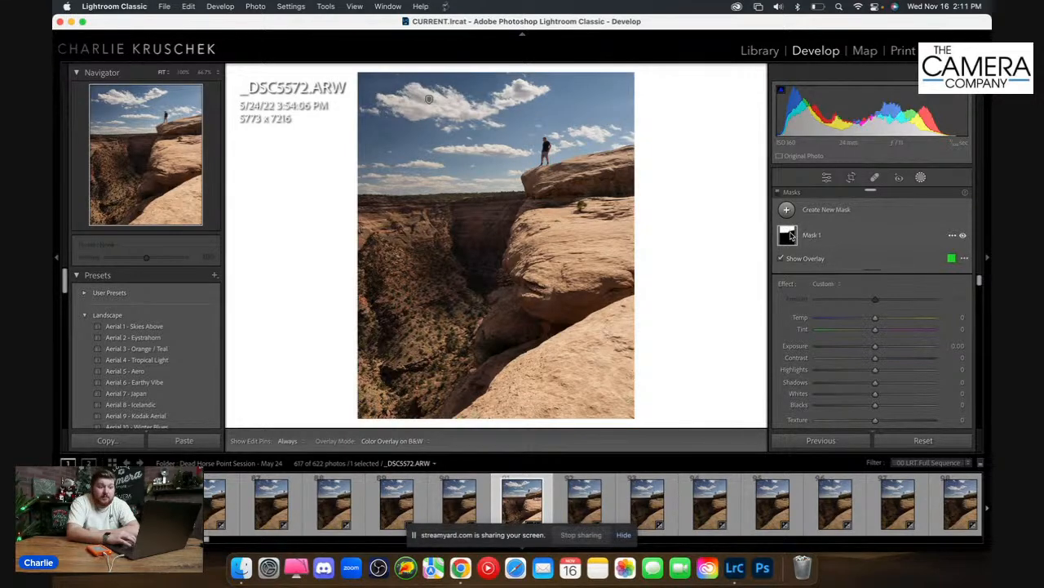
mouse_move(785, 233)
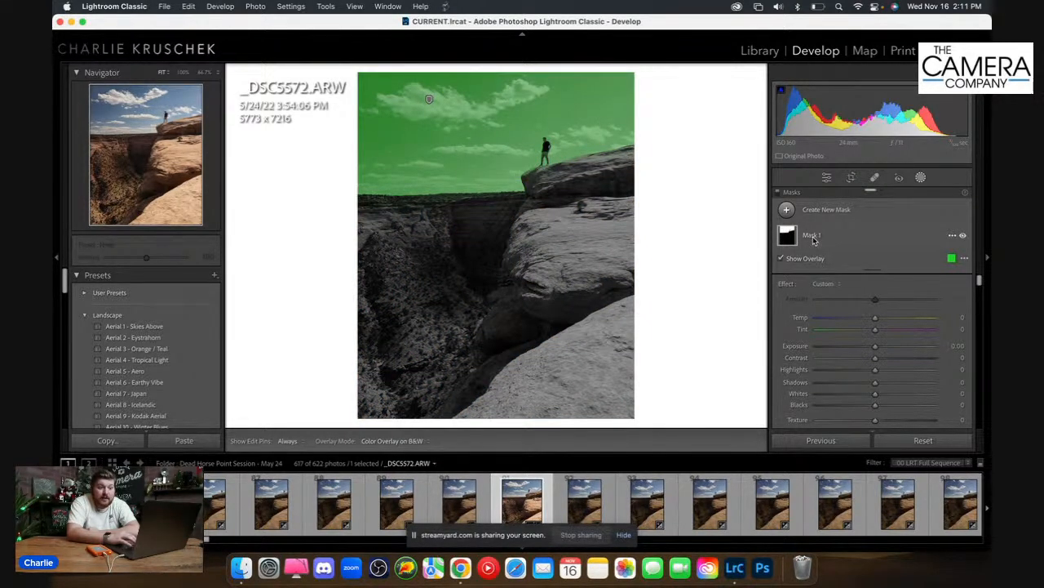
click(953, 237)
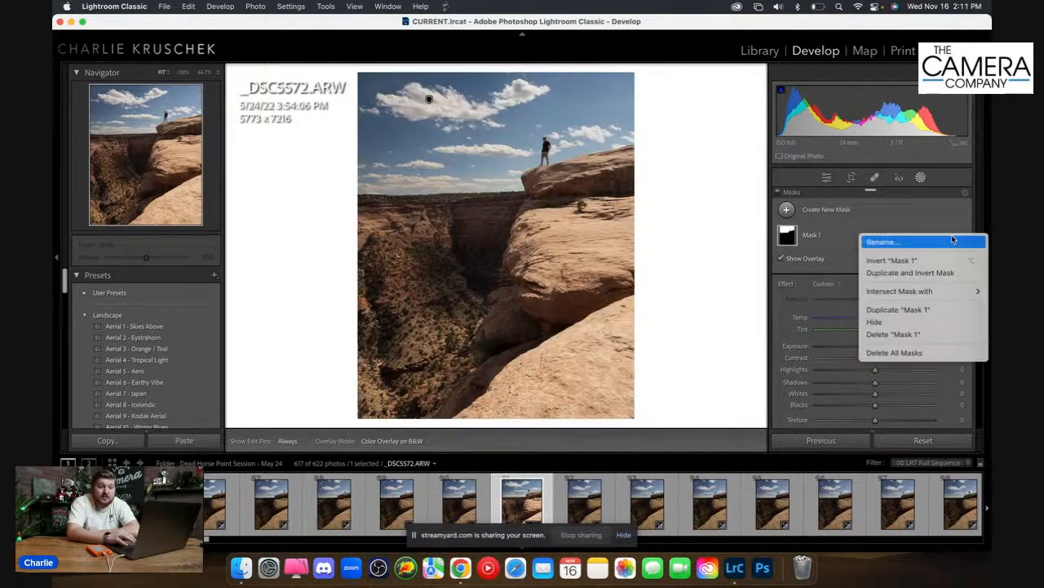
click(926, 242)
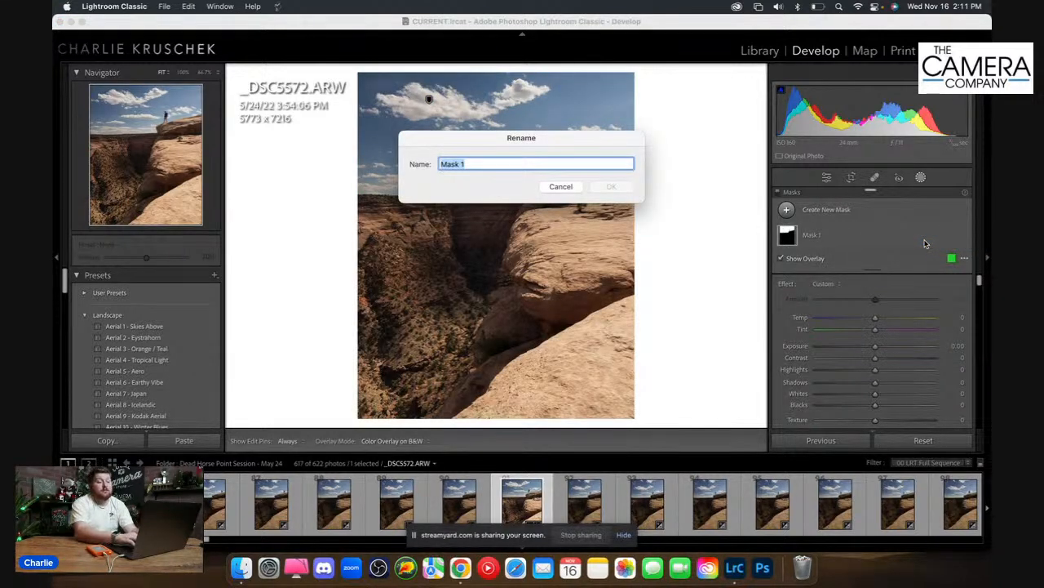
text(Sky)
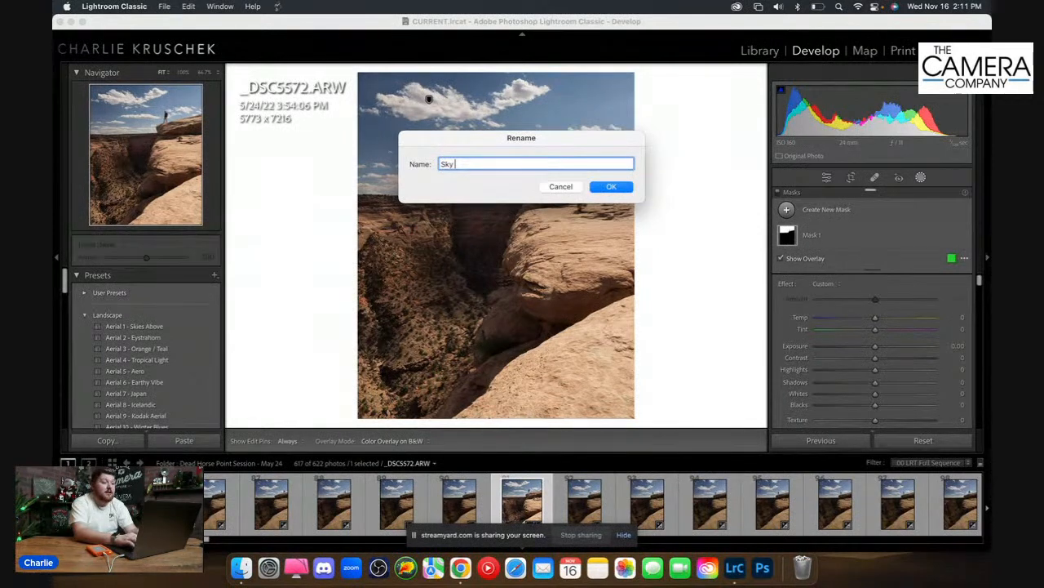
text( Adjustment)
key(Return)
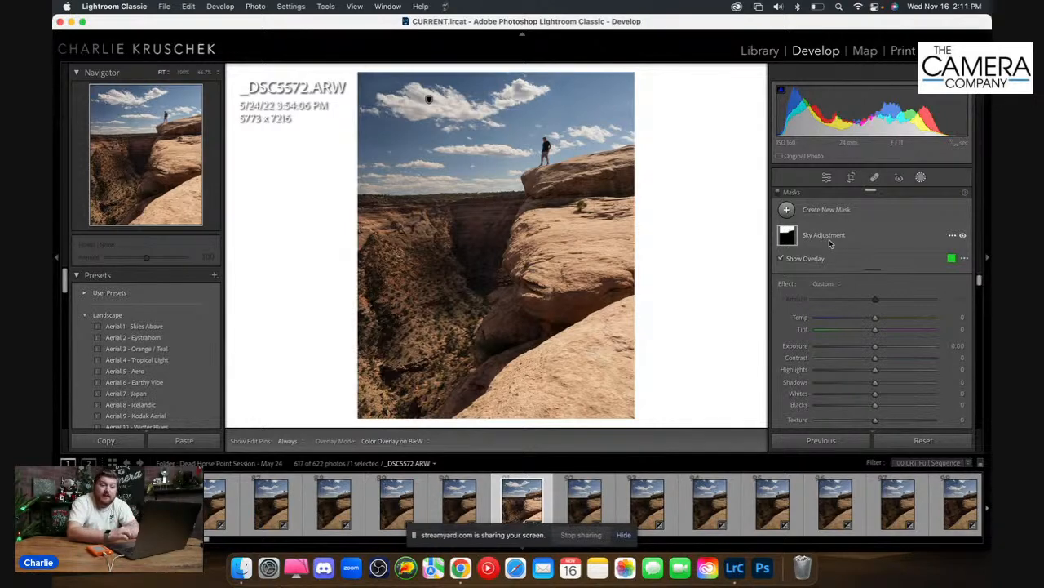
Step: Create a second mask that automatically selects the subject, the person on the cliff edge
click(788, 210)
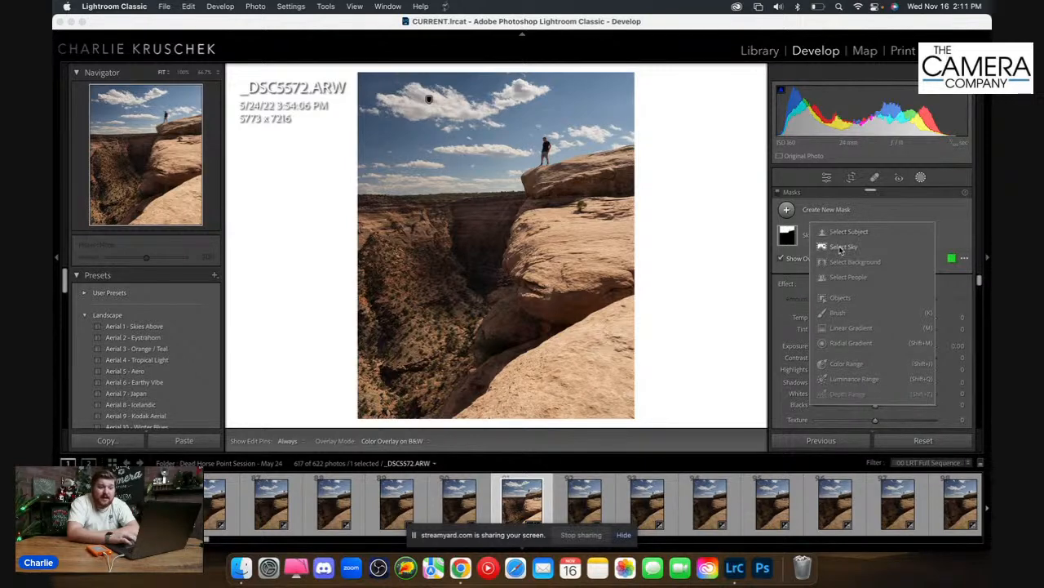
click(863, 263)
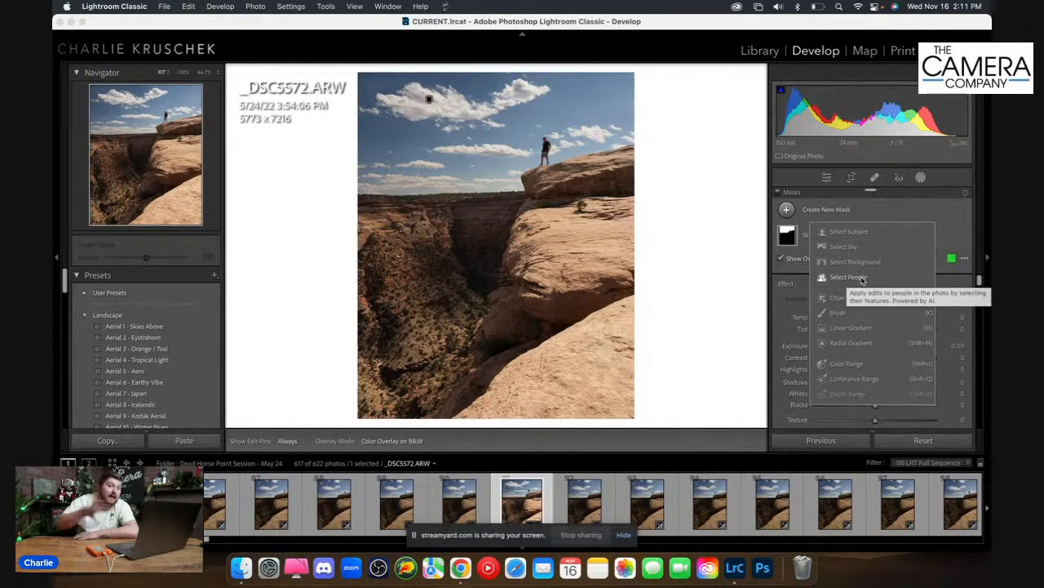
click(850, 232)
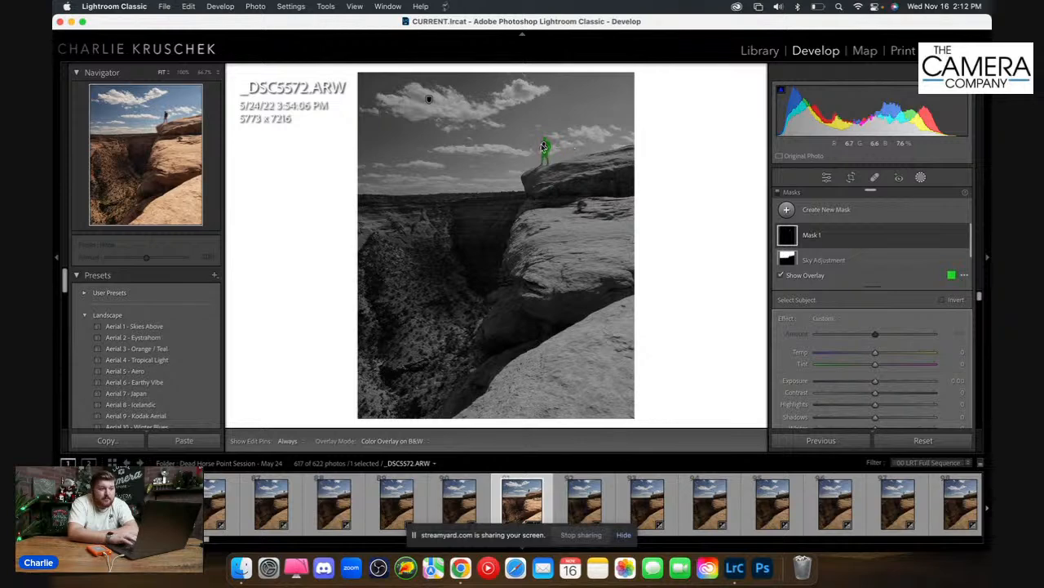
Step: Check the subject mask's coverage of the person up close and hide the green mask overlay
click(544, 149)
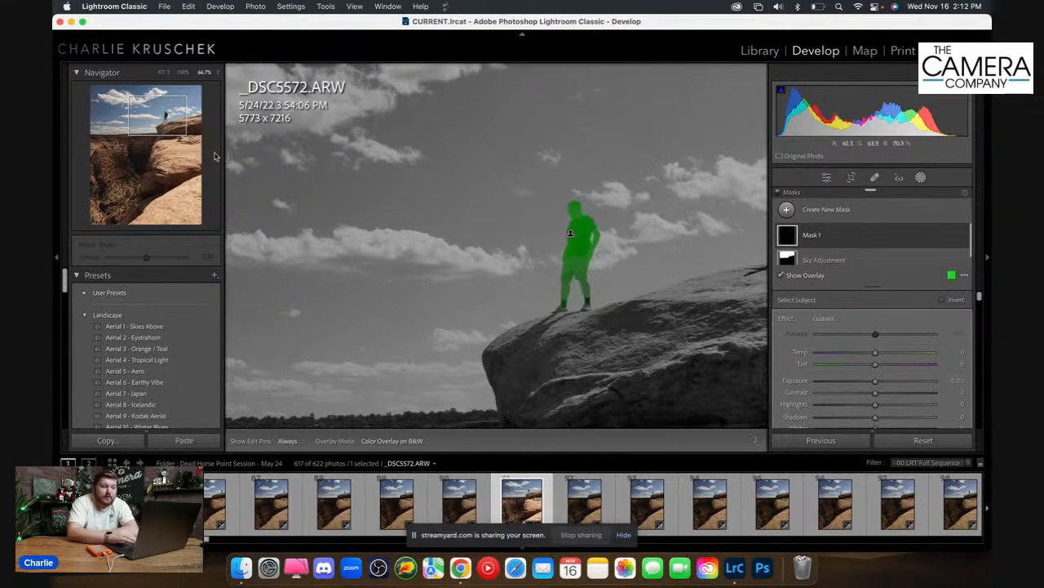
key(z)
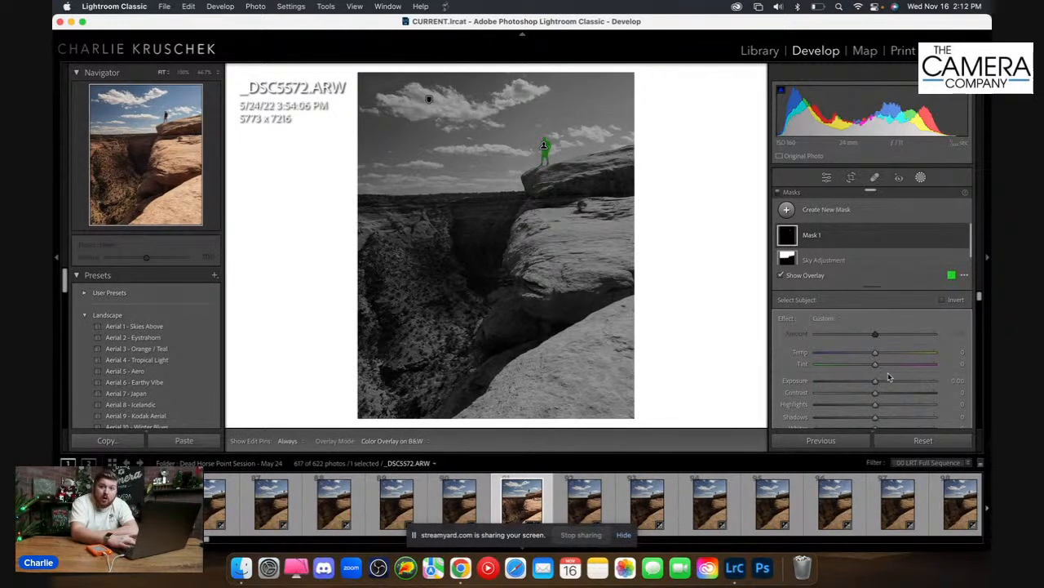
key(o)
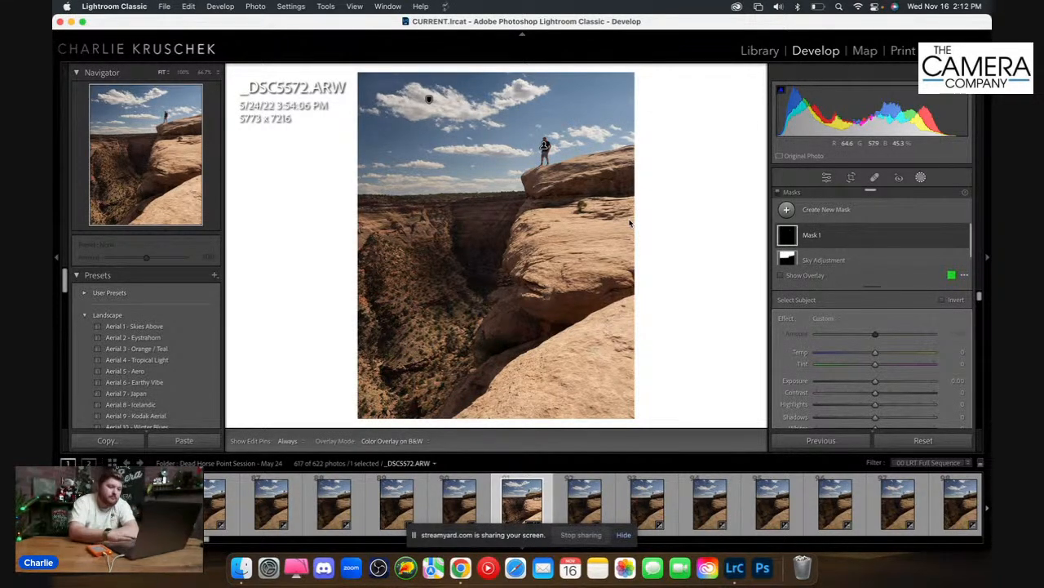
Step: Show the overlay on the subject mask and inspect its edges up close around the person on the cliff
key(o)
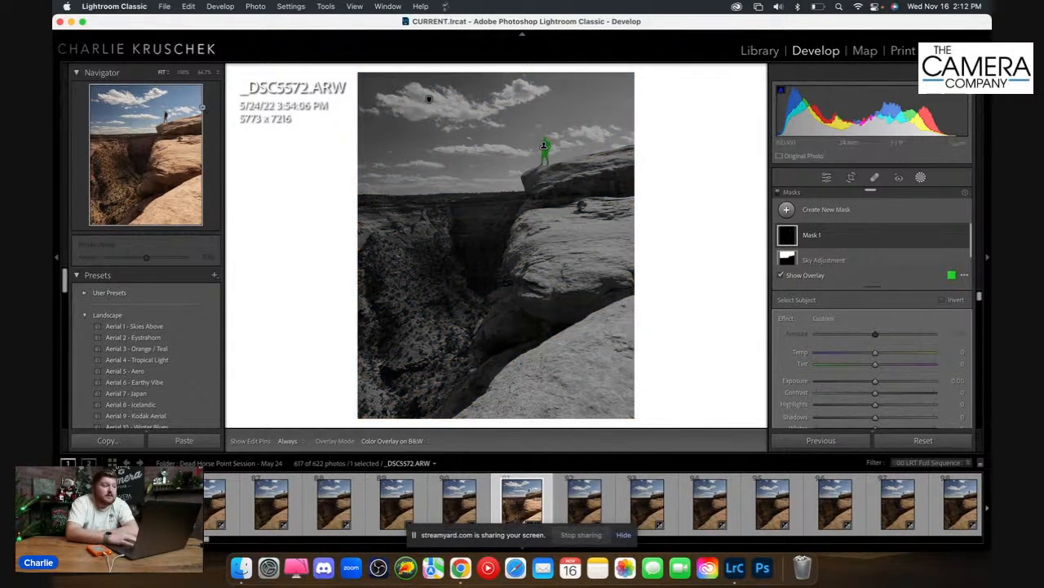
click(168, 117)
drag(168, 116, 166, 117)
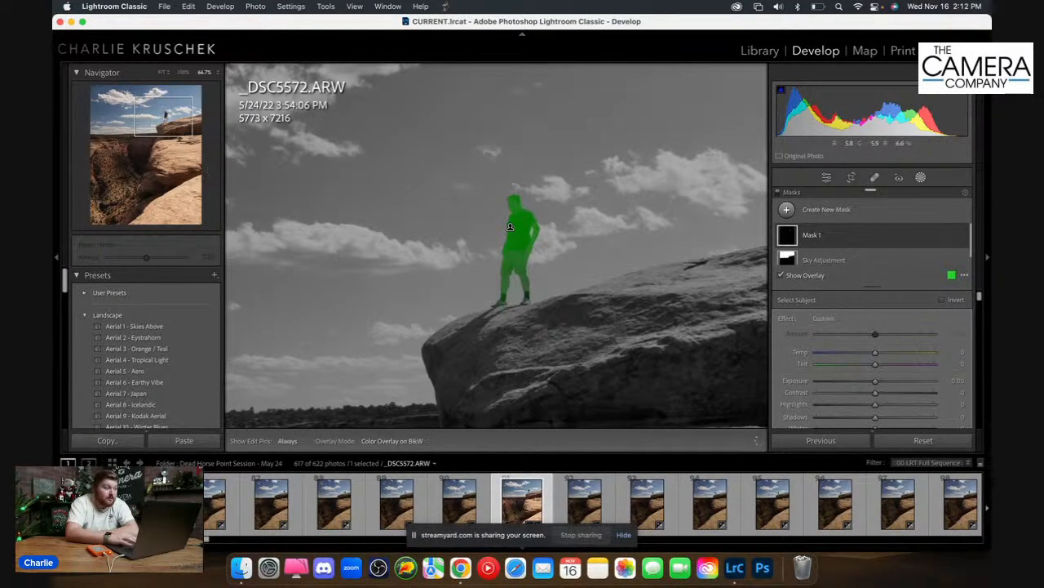
key(z)
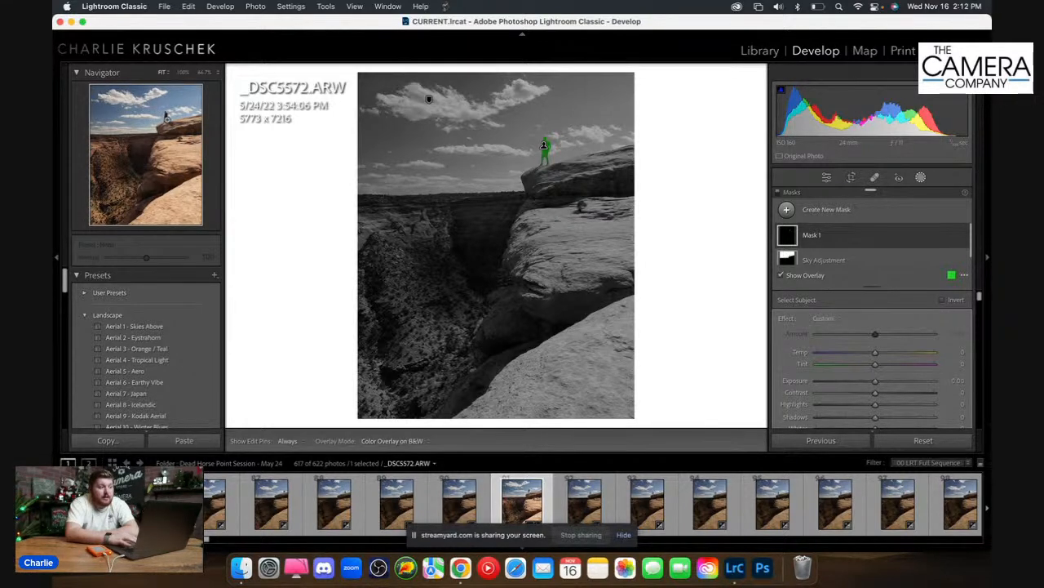
click(166, 121)
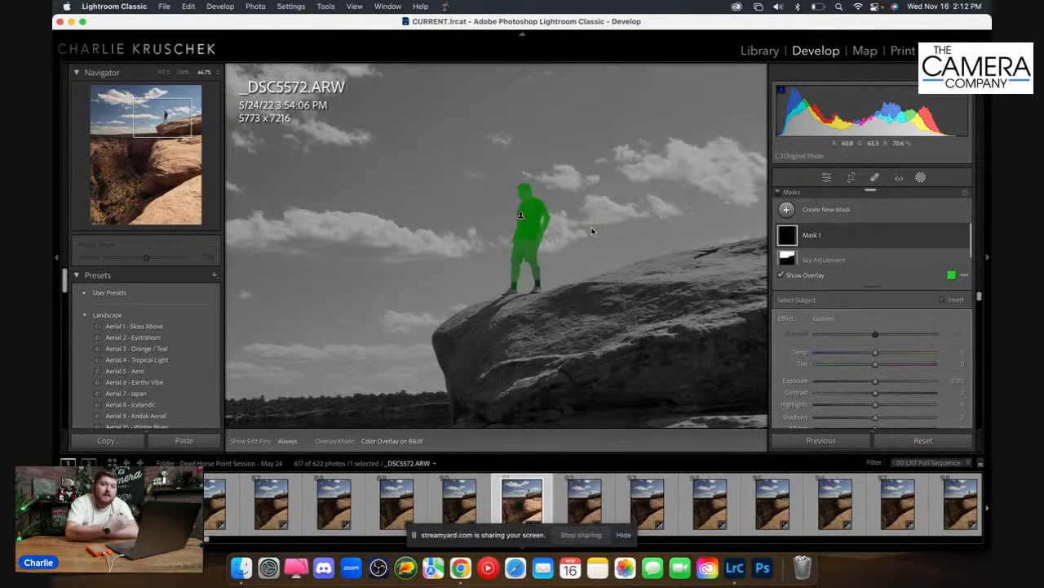
Step: Adjust the subject mask by setting exposure to 0.60, highlights to -56 and shadows to 21
scroll(852, 371, down, 2)
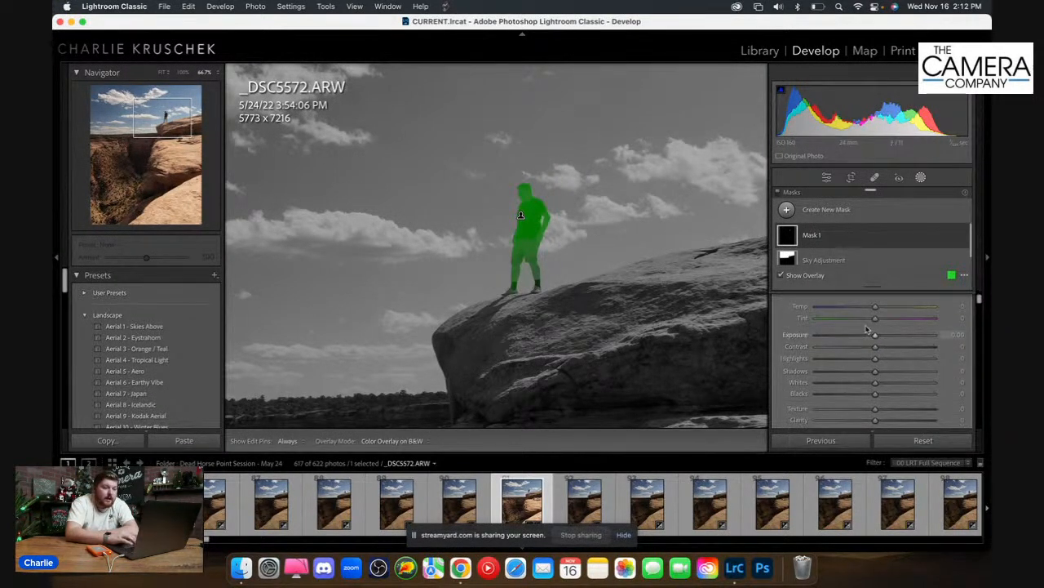
drag(874, 336, 883, 336)
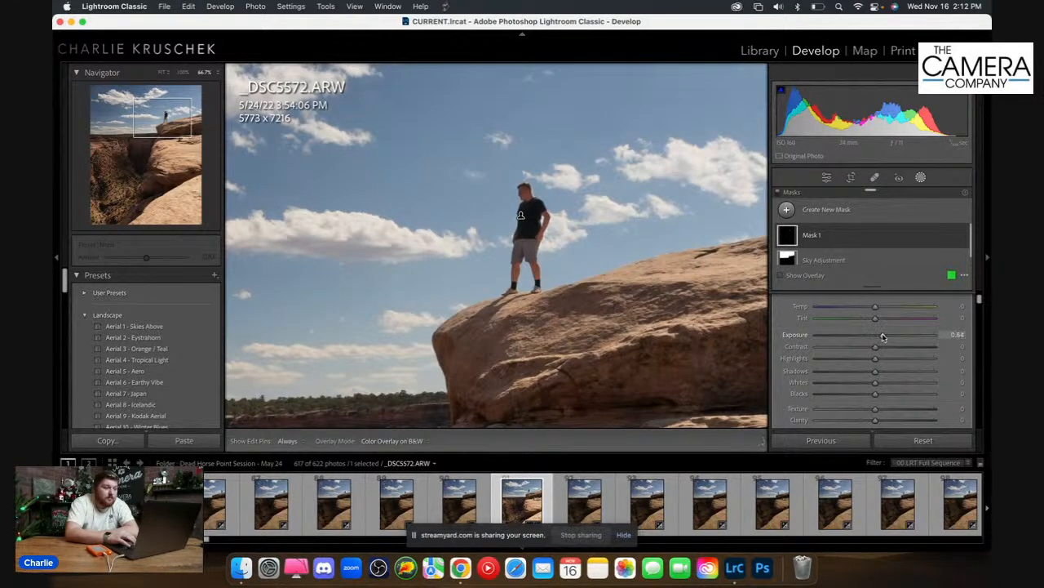
mouse_move(876, 371)
mouse_down()
mouse_move(913, 373)
mouse_move(889, 373)
mouse_up()
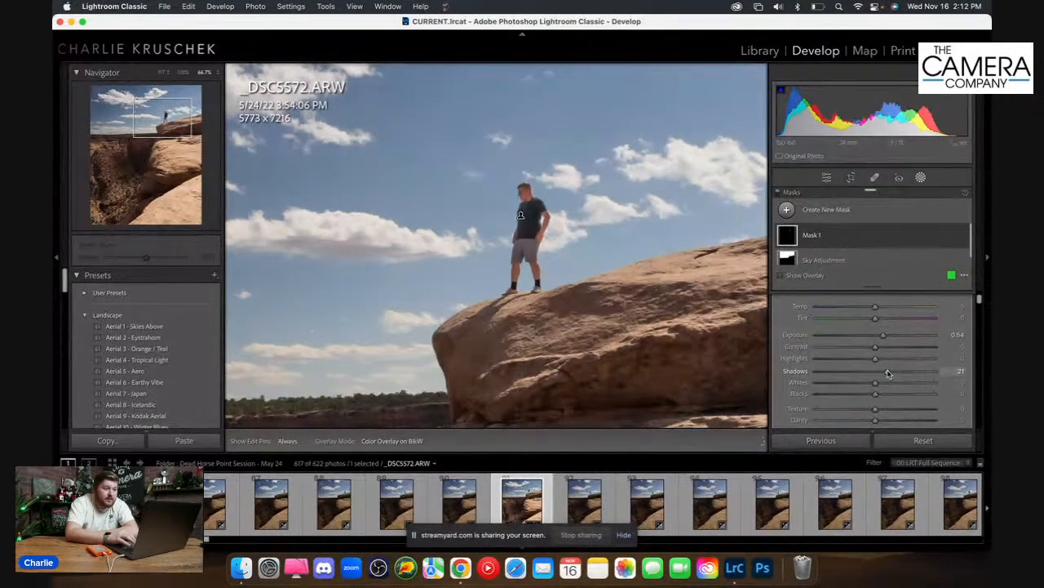
drag(820, 361, 843, 360)
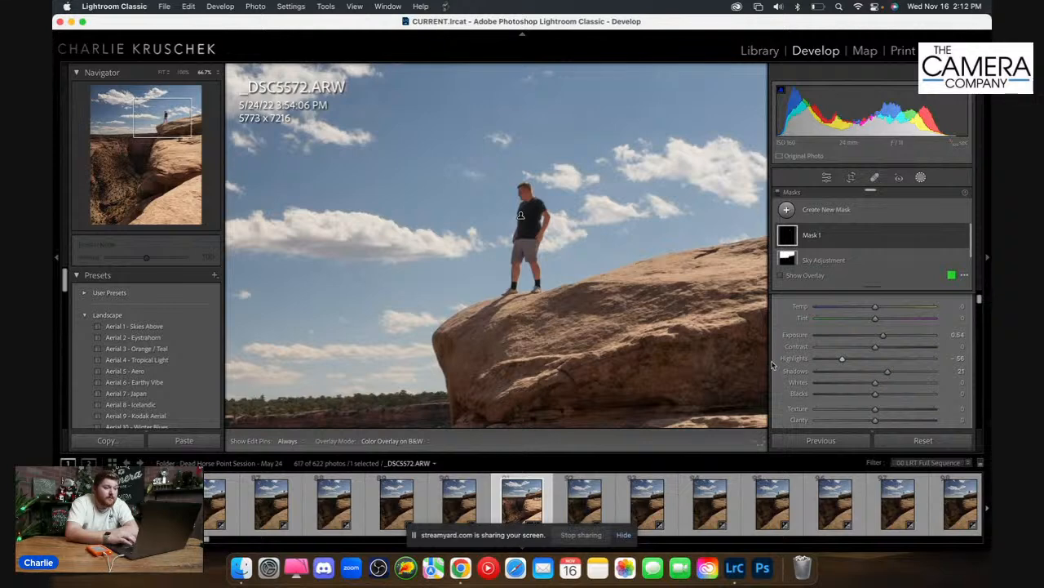
drag(870, 336, 854, 337)
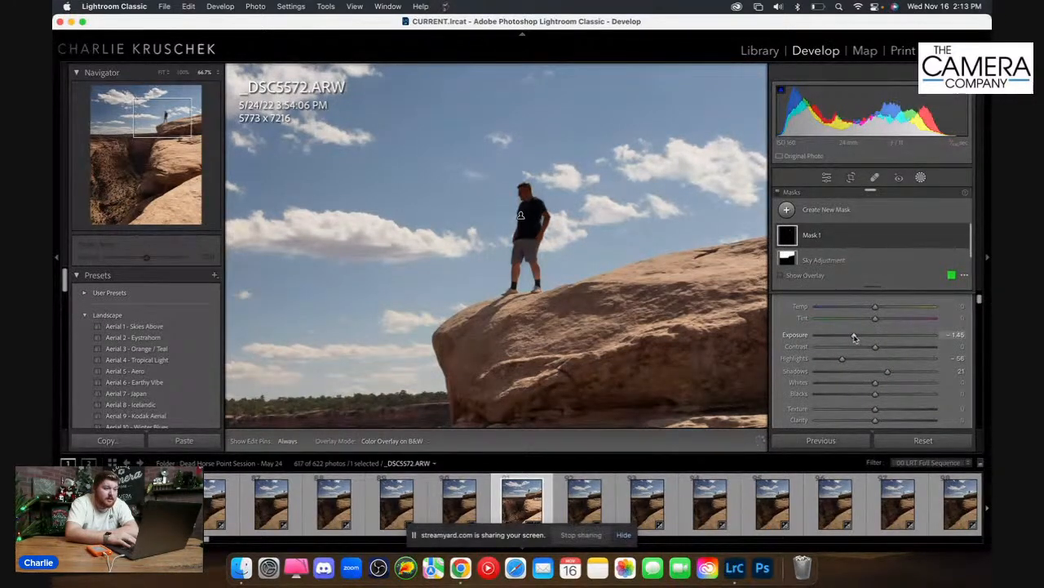
drag(879, 338, 882, 337)
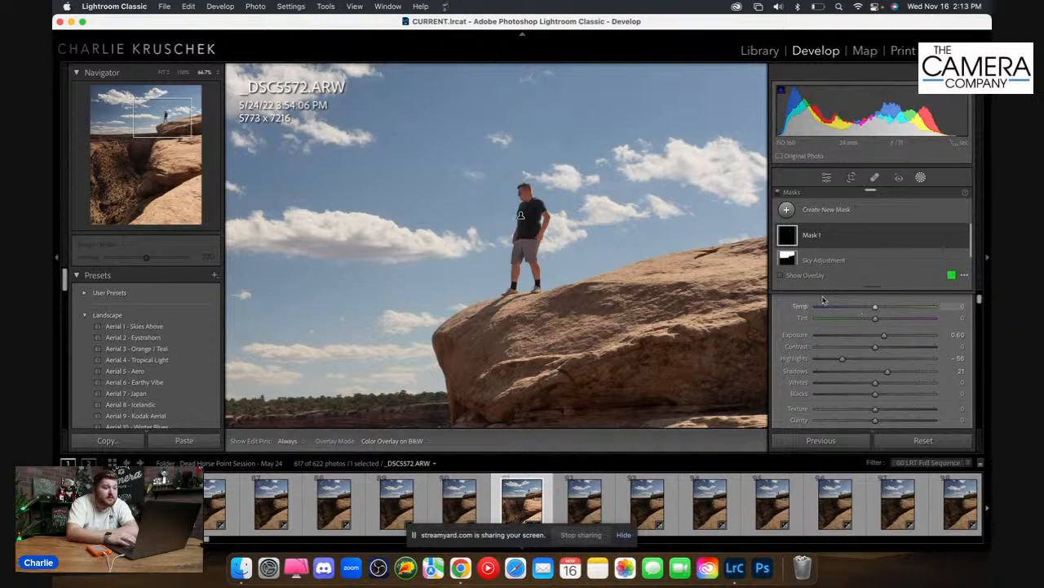
Step: Rename the subject mask as "Me"
click(812, 238)
double_click(812, 238)
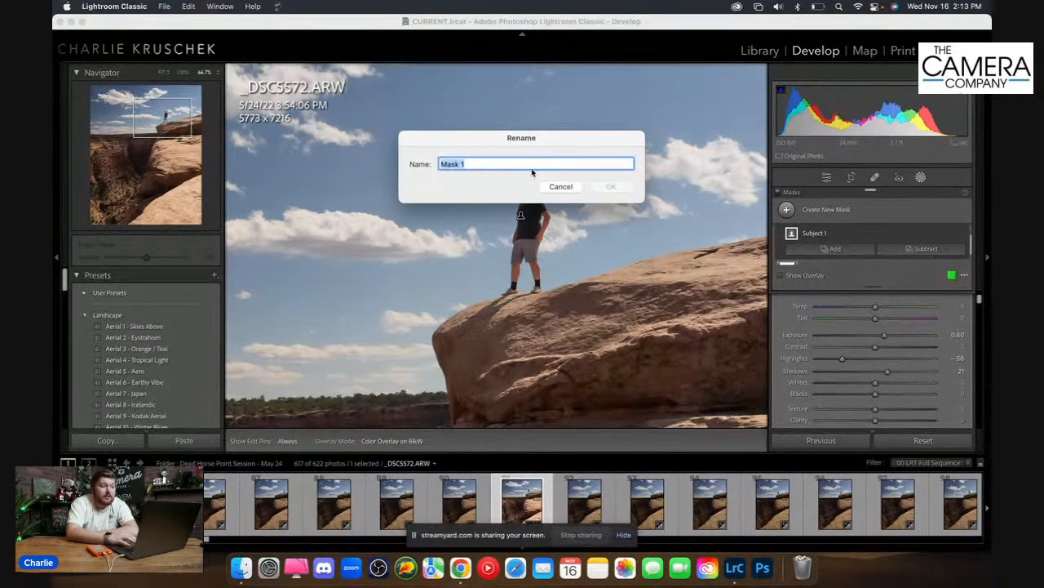
text(Subject)
key(Return)
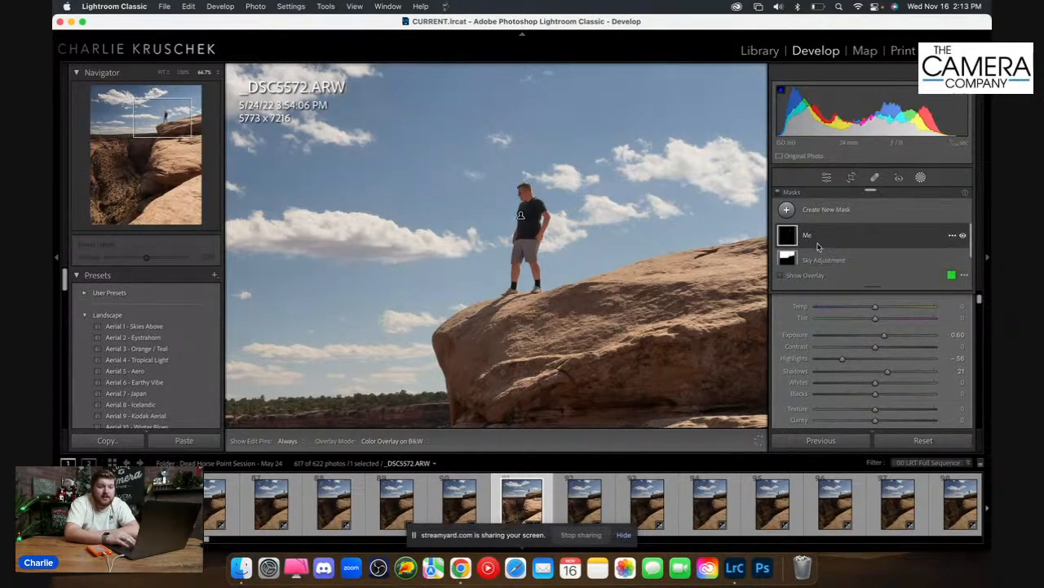
scroll(817, 245, down, 1)
scroll(820, 246, up, 1)
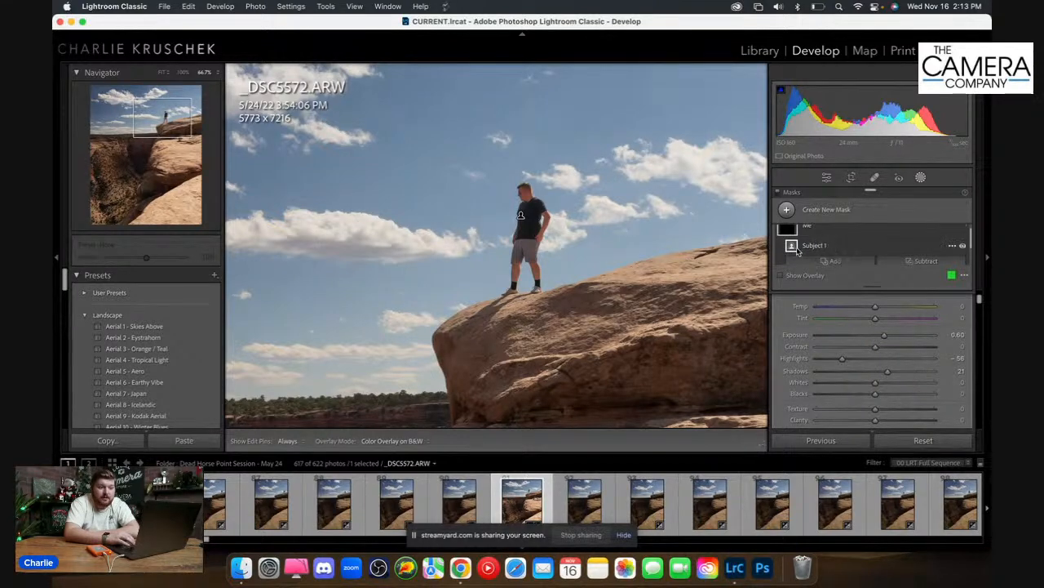
scroll(816, 371, up, 1)
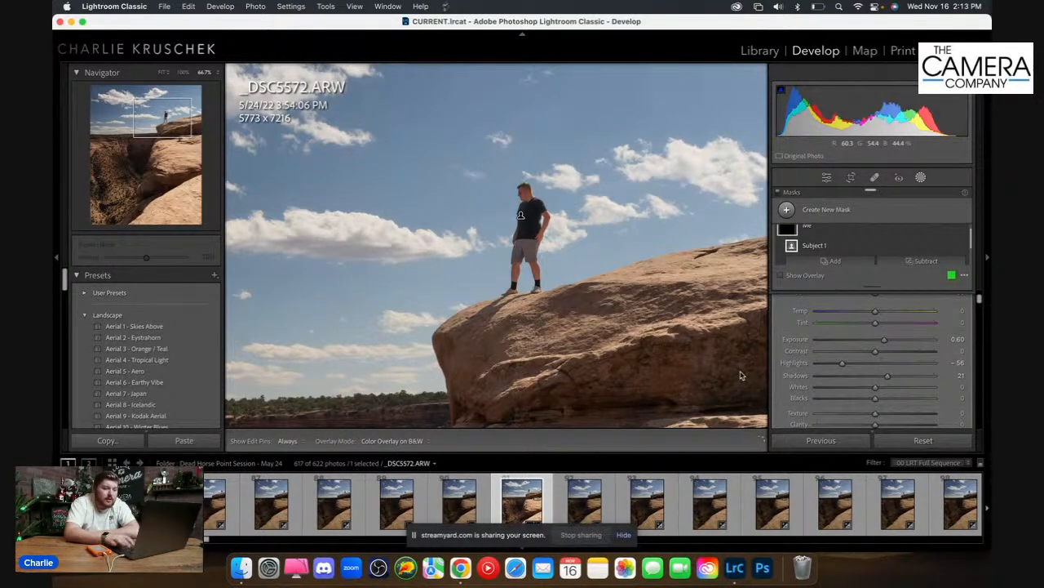
Step: Leave masking and review the whole photo fitted in the view alongside the global adjustments
click(664, 300)
key(Escape)
click(654, 270)
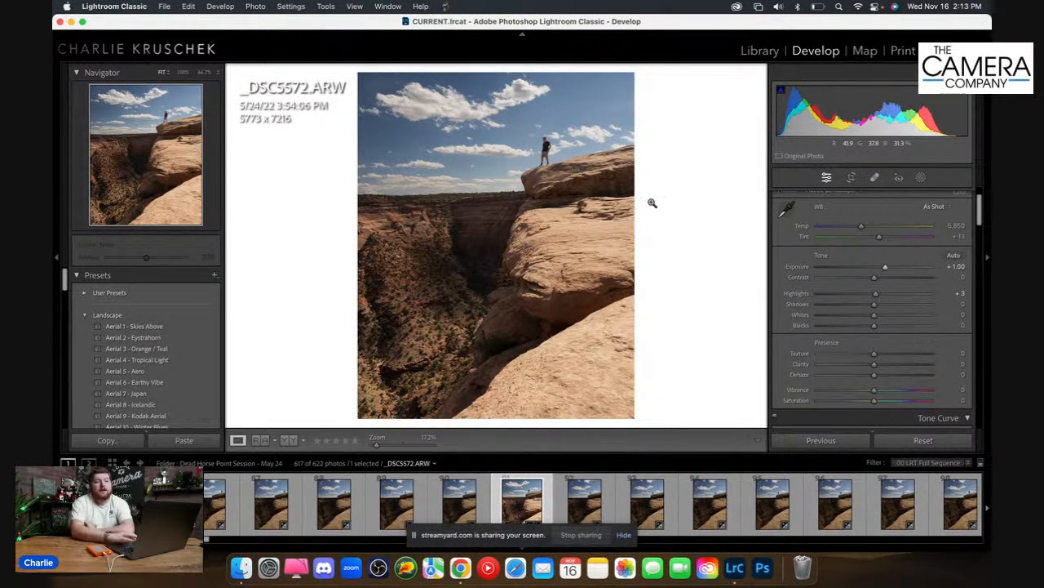
scroll(811, 267, up, 2)
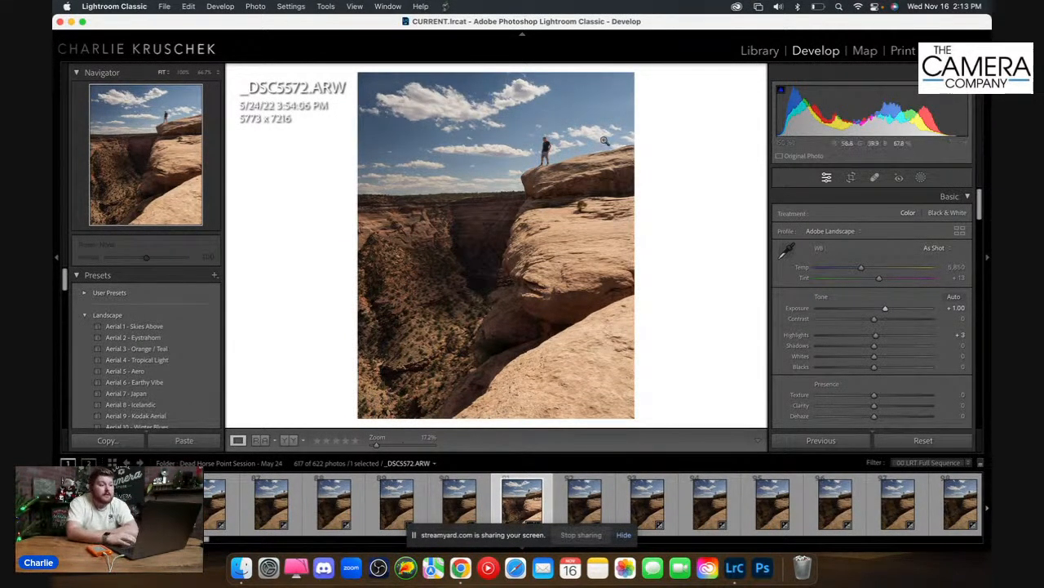
Step: Create a third mask that selects the sky and invert it so it covers the canyon, rocks and person
click(922, 177)
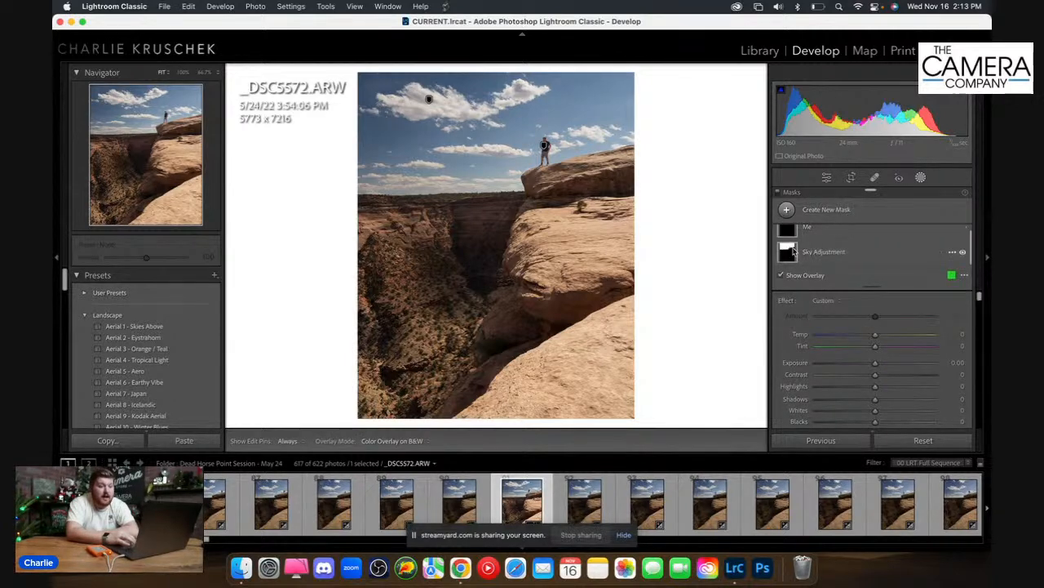
click(821, 212)
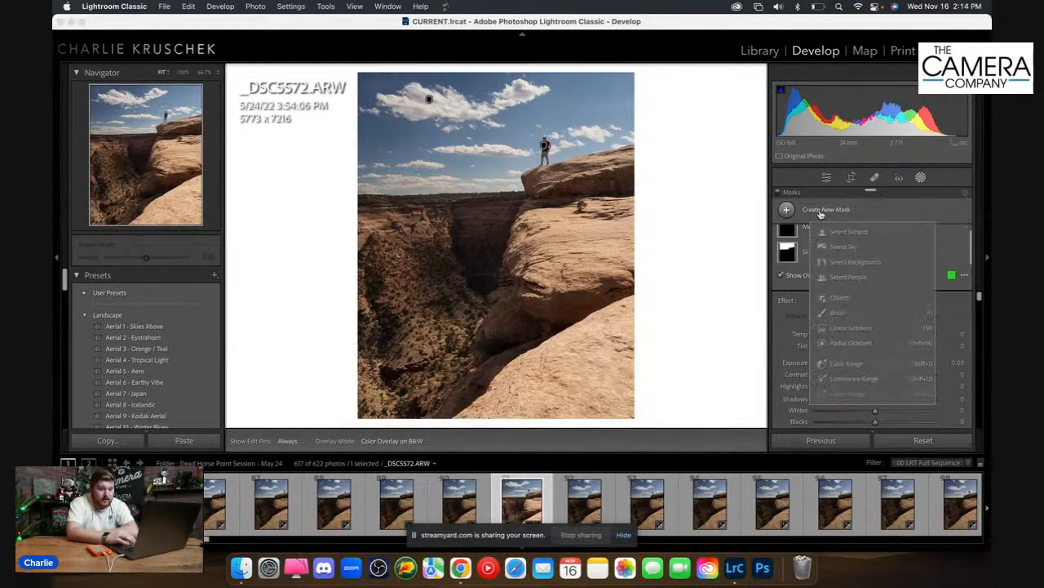
click(839, 251)
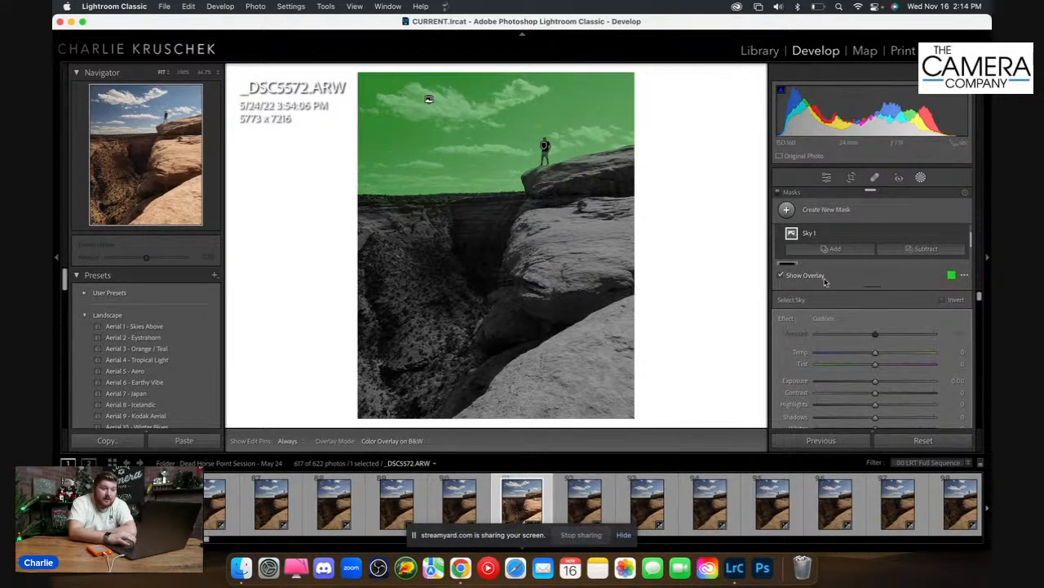
click(943, 301)
click(943, 300)
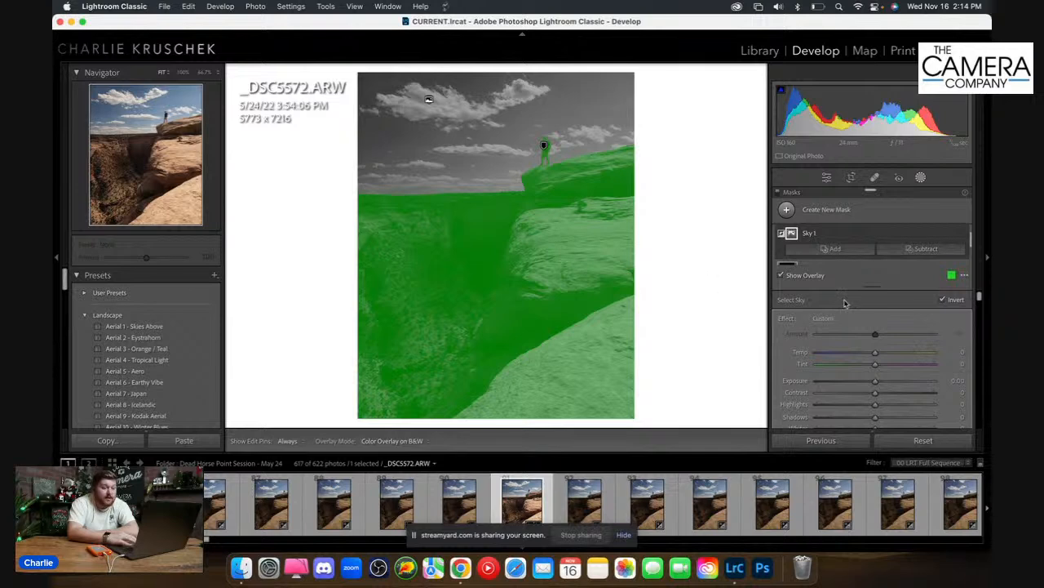
Step: Hide the overlay and set the inverted sky mask's shadows to 81, exposure to -0.46 and contrast to 36
scroll(857, 326, down, 3)
key(o)
drag(883, 352, 922, 356)
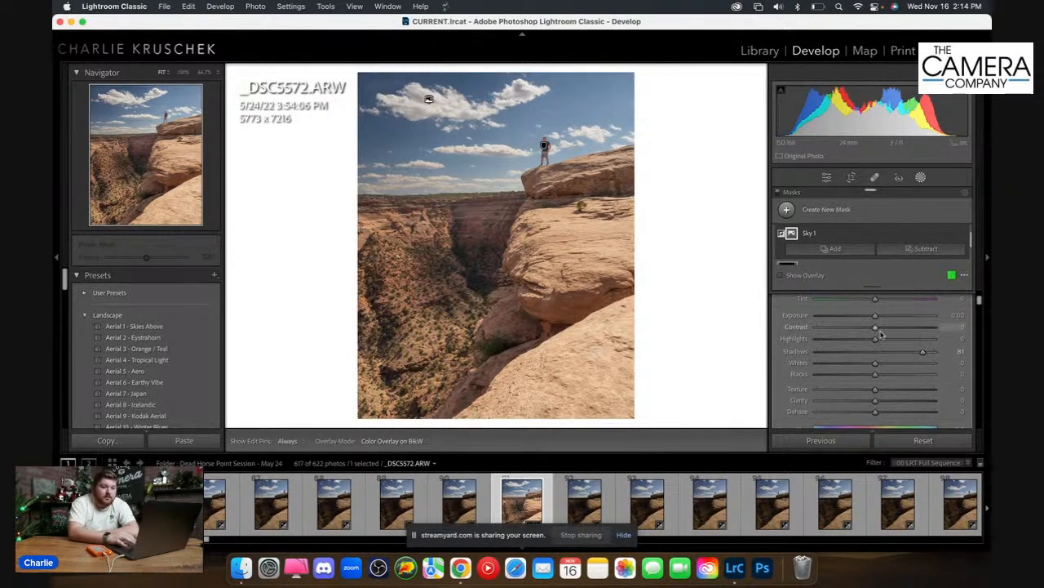
drag(870, 319, 870, 318)
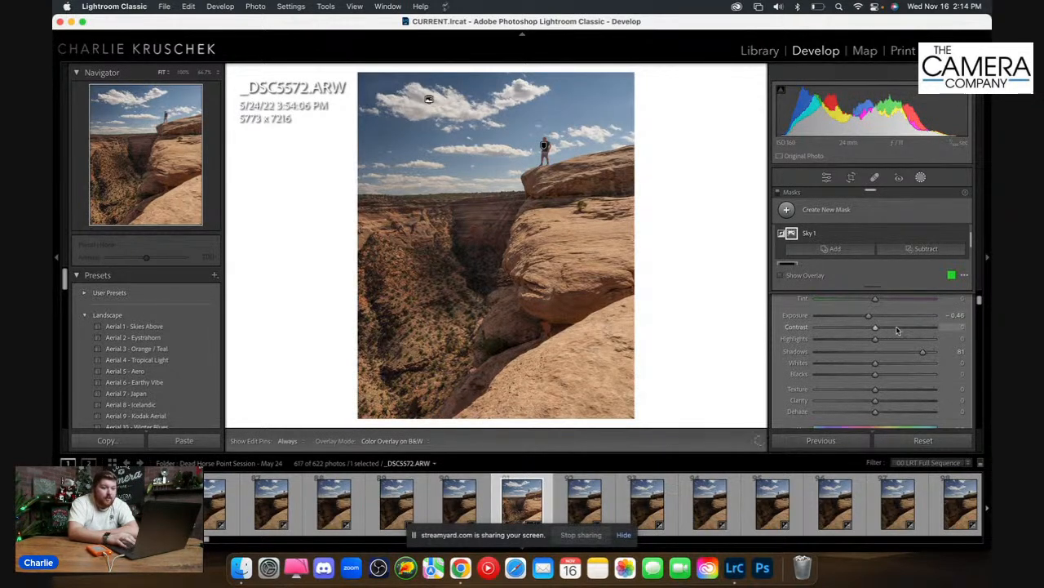
click(897, 328)
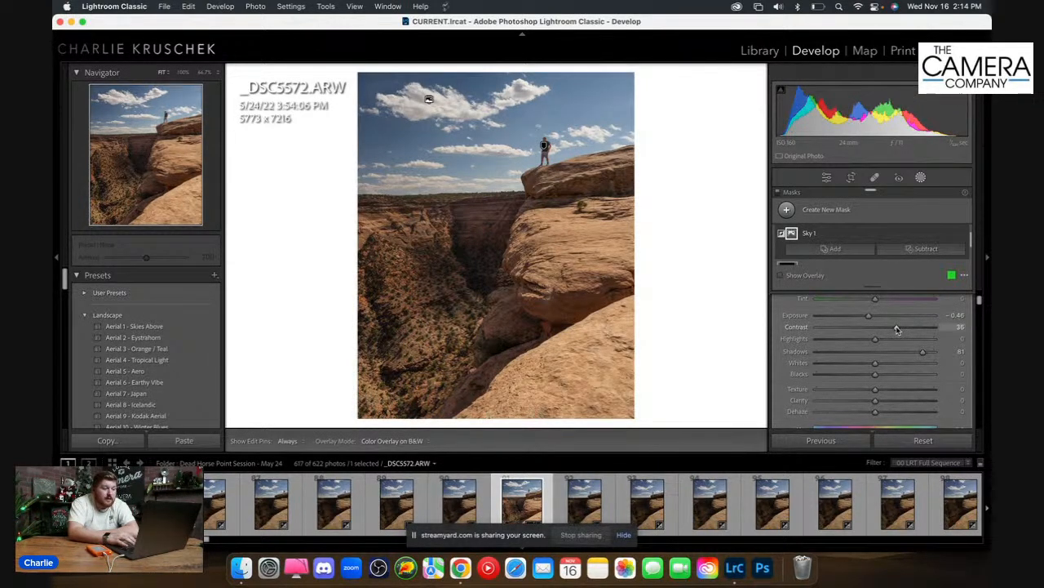
Step: Soften the inverted sky mask's area by setting clarity to -29 and fine-tuning dehaze
scroll(892, 349, down, 2)
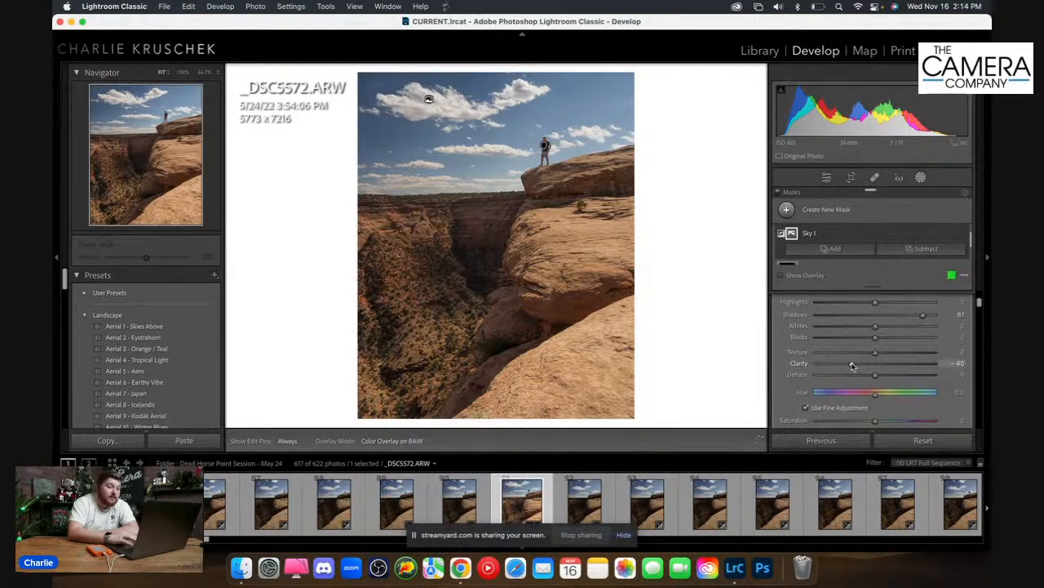
drag(851, 365, 859, 366)
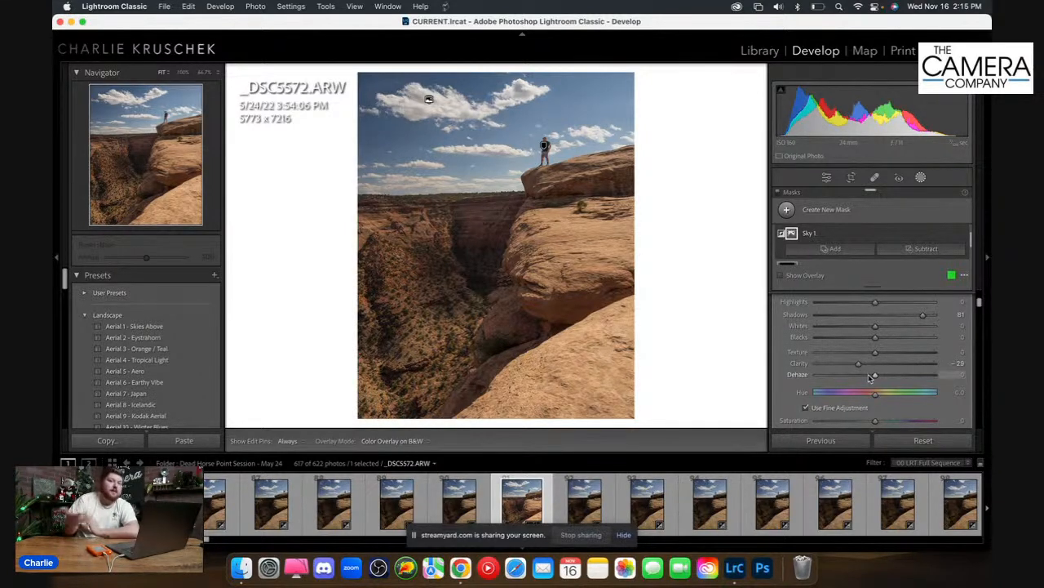
drag(871, 377, 871, 377)
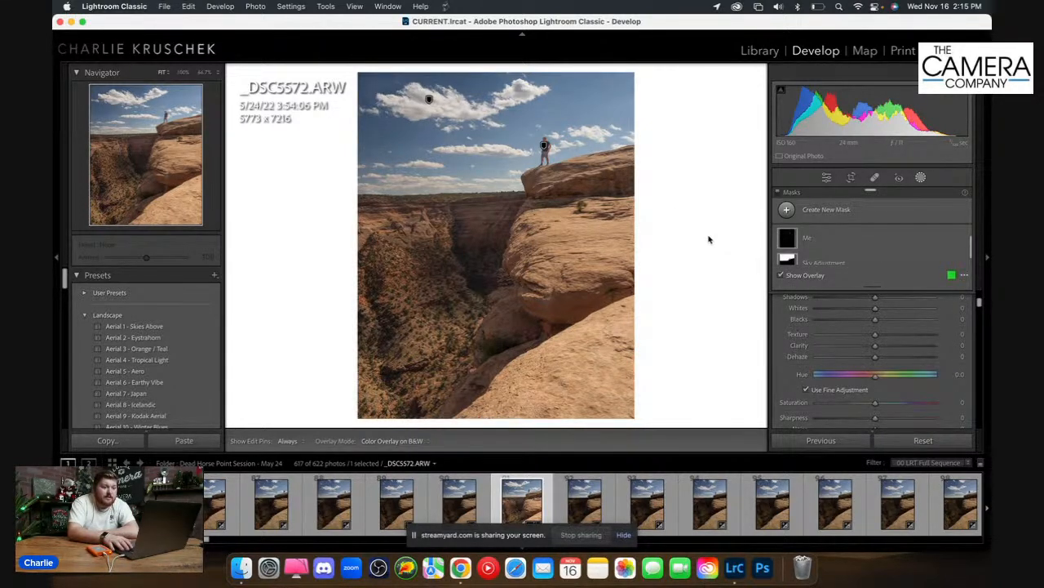
Step: Close masking and compare the edited photo with its original version several times
key(d)
scroll(846, 287, up, 4)
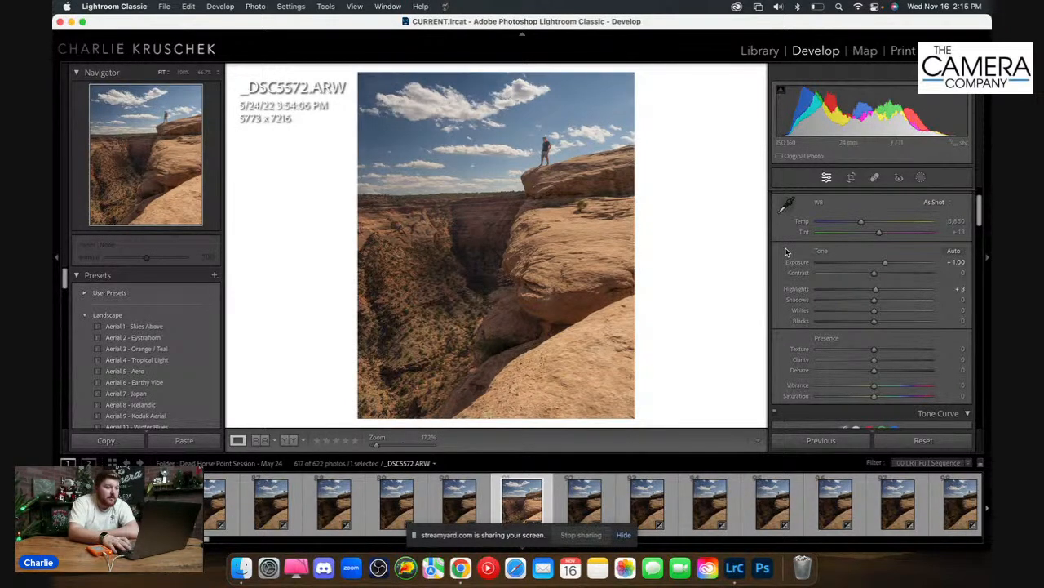
key(backslash)
key(backslash)
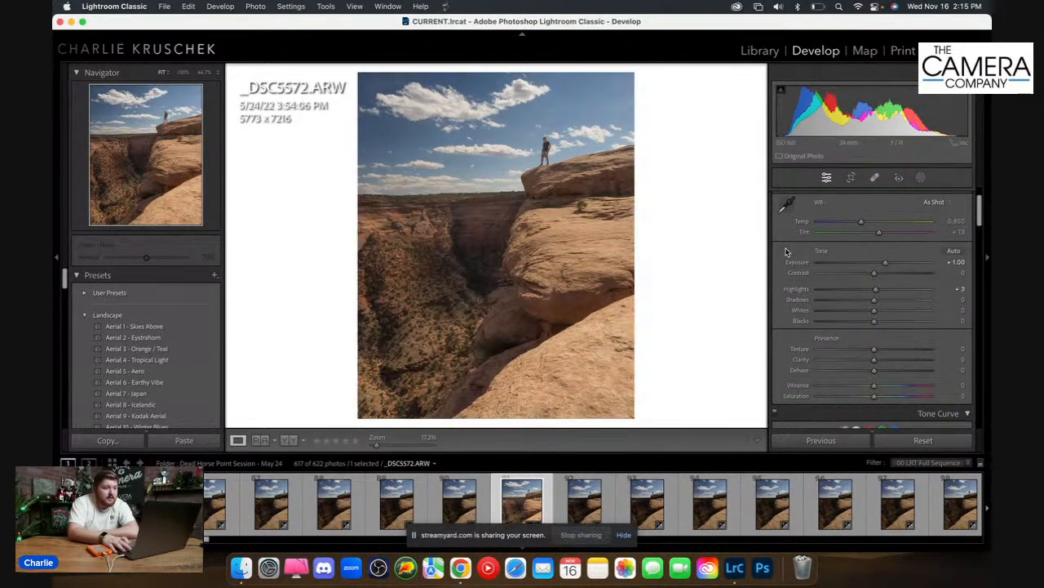
key(backslash)
key(backslash)
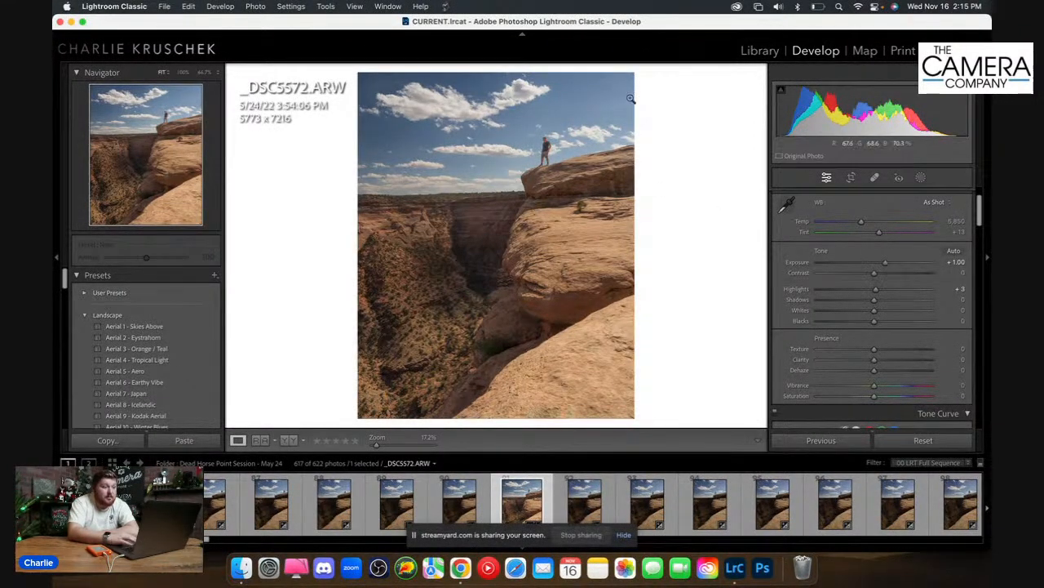
key(backslash)
key(backslash)
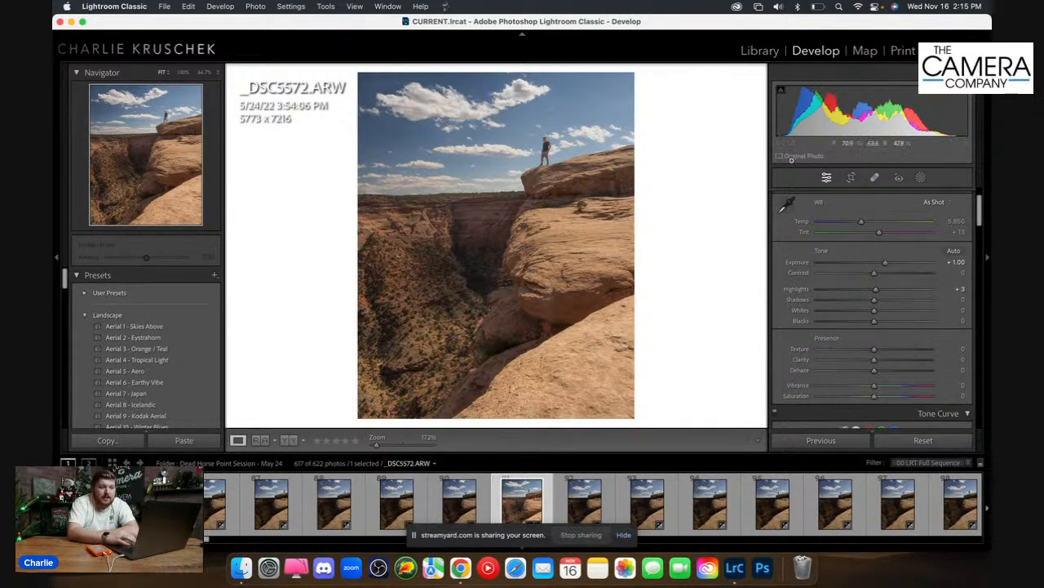
Step: Create a new brush mask and paint it over the sunlit foreground ledge and the large rock face behind it
click(921, 177)
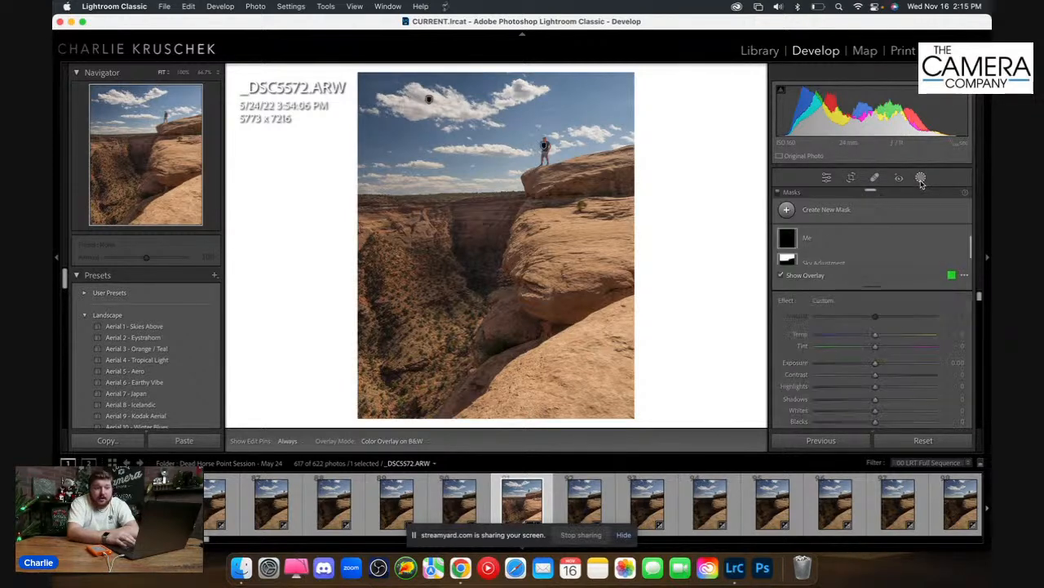
click(833, 212)
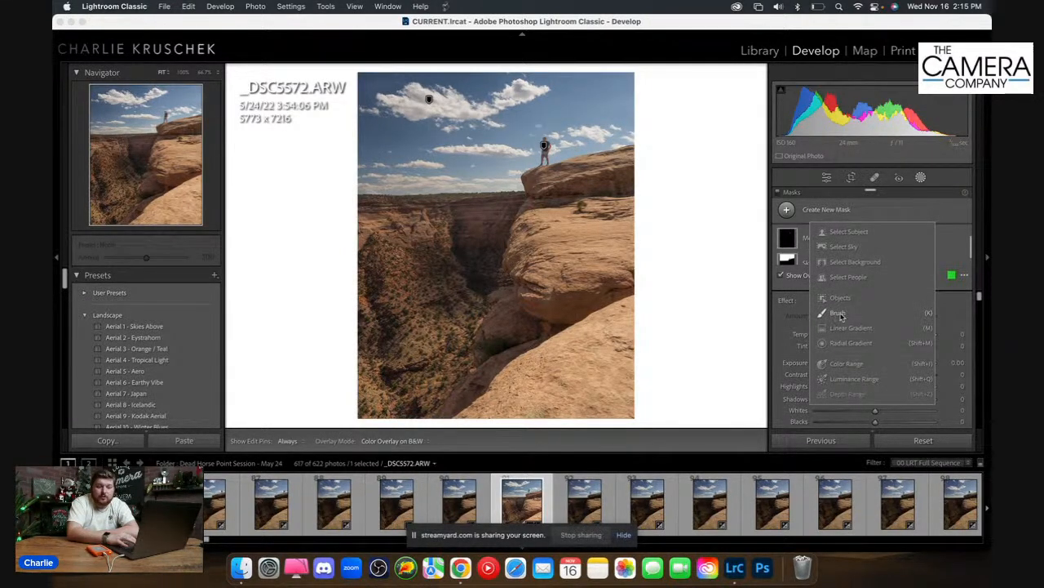
click(839, 314)
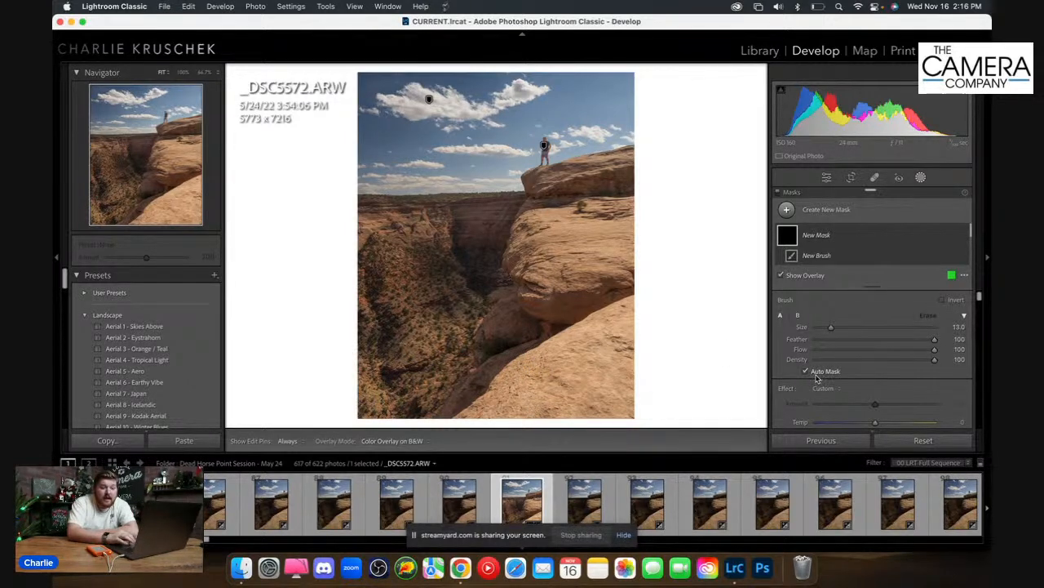
key(h)
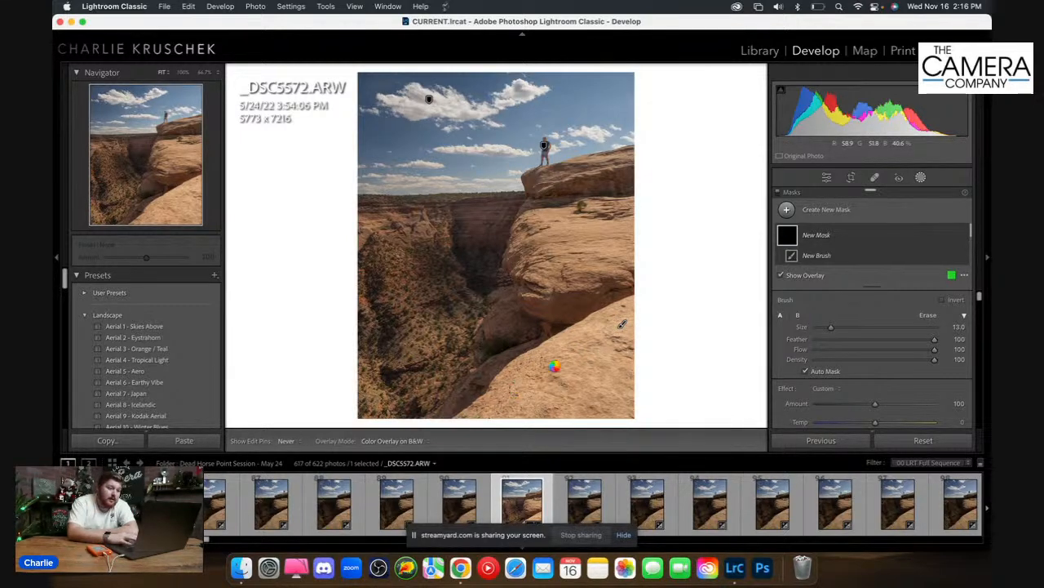
click(620, 321)
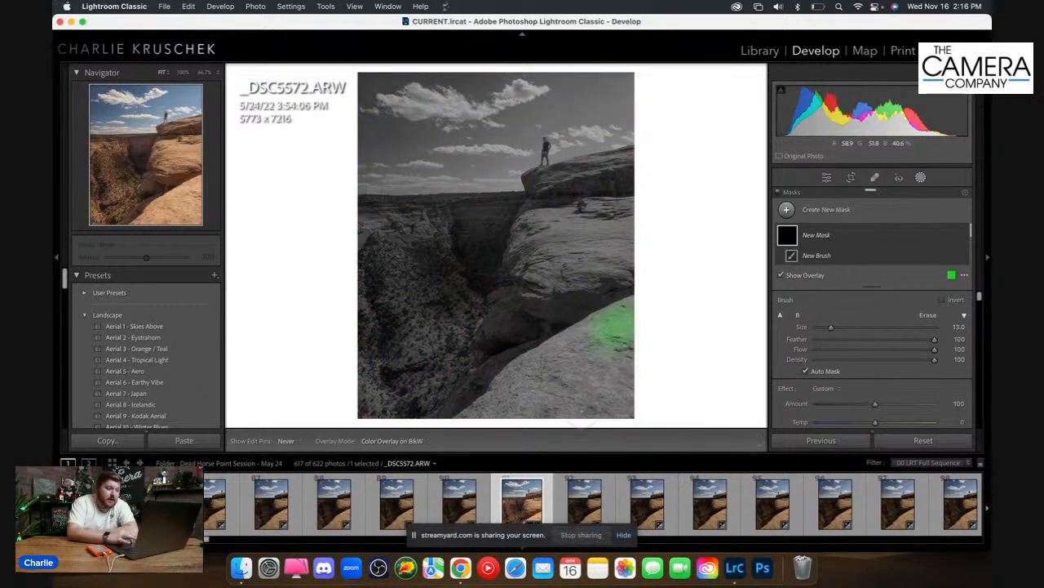
mouse_move(524, 417)
mouse_down()
mouse_move(477, 410)
mouse_move(518, 364)
mouse_move(612, 320)
mouse_up()
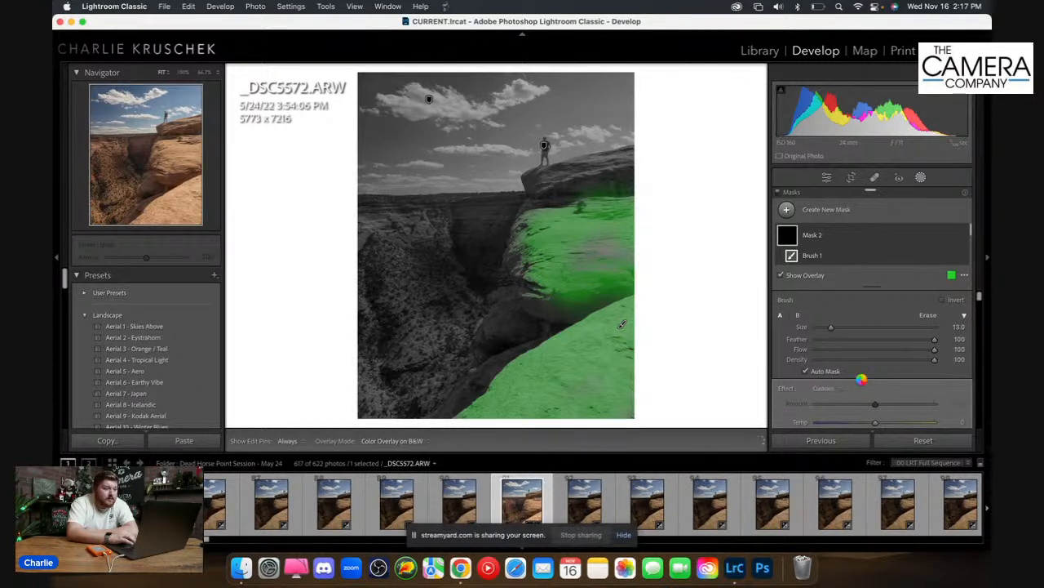
key(h)
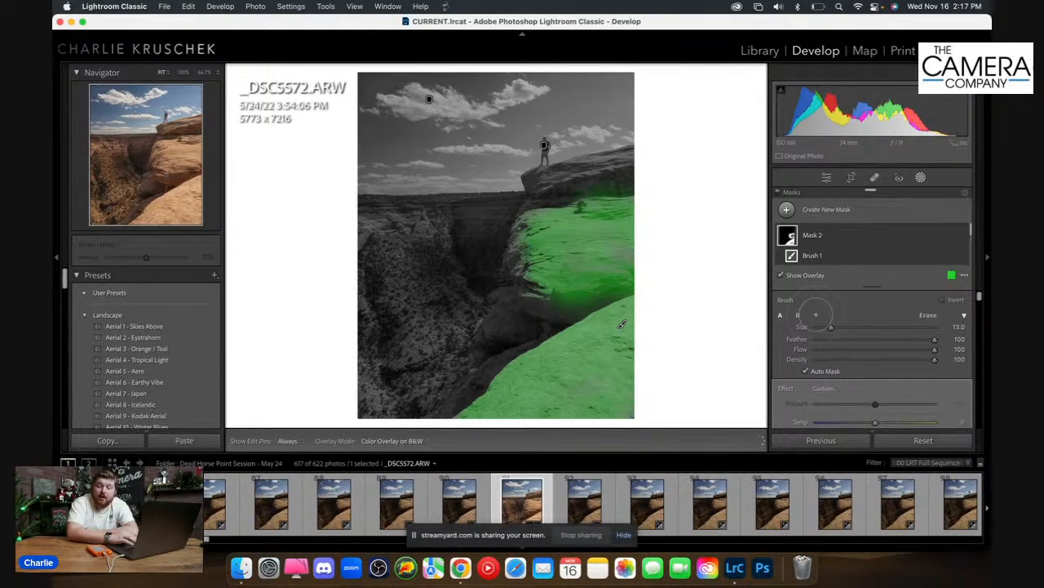
Step: Darken the brushed rock areas by setting the brush mask's exposure to -0.66, then deselect the mask
scroll(869, 380, down, 3)
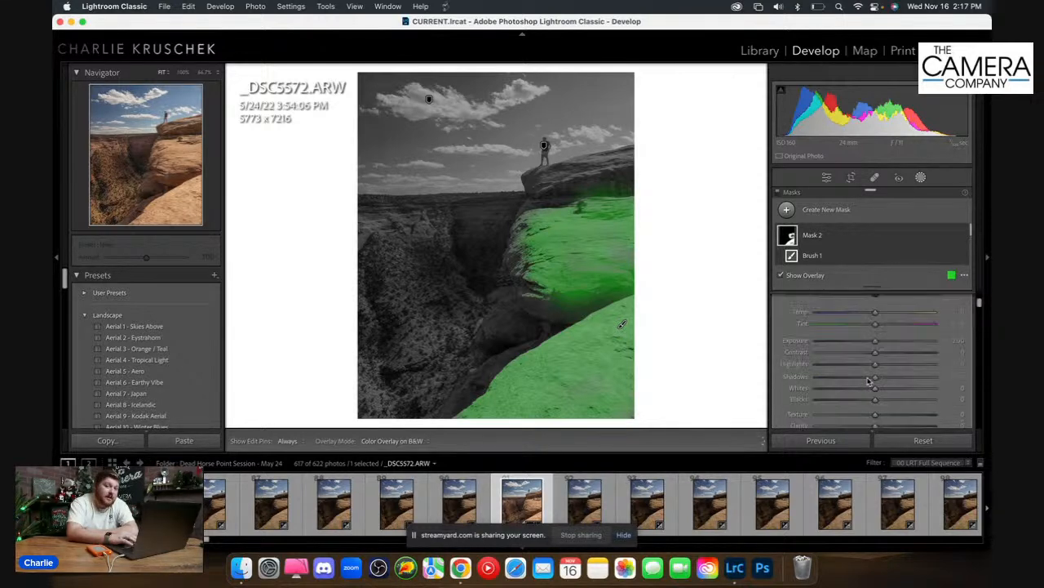
scroll(873, 359, down, 5)
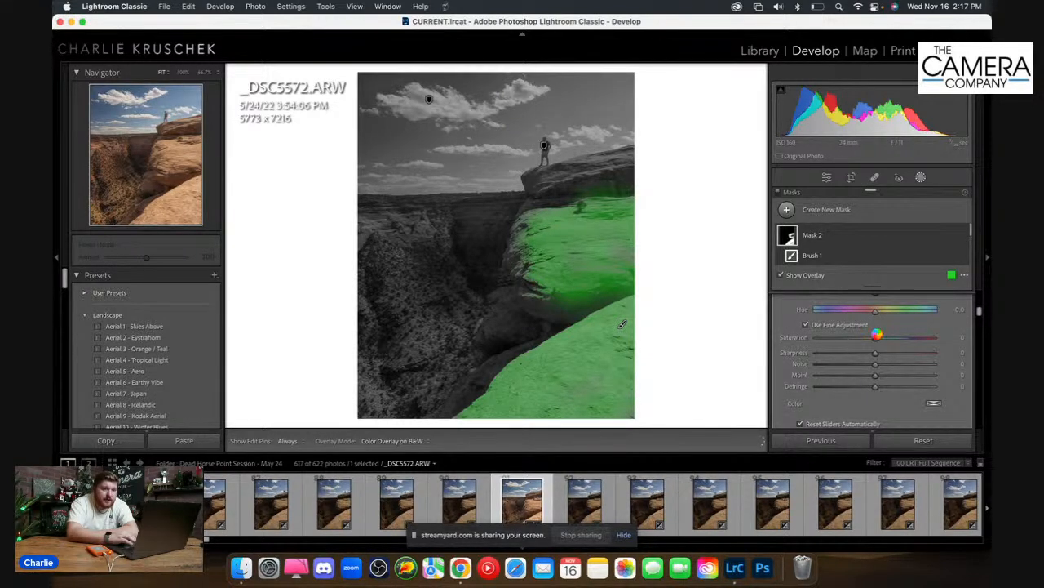
scroll(875, 327, up, 3)
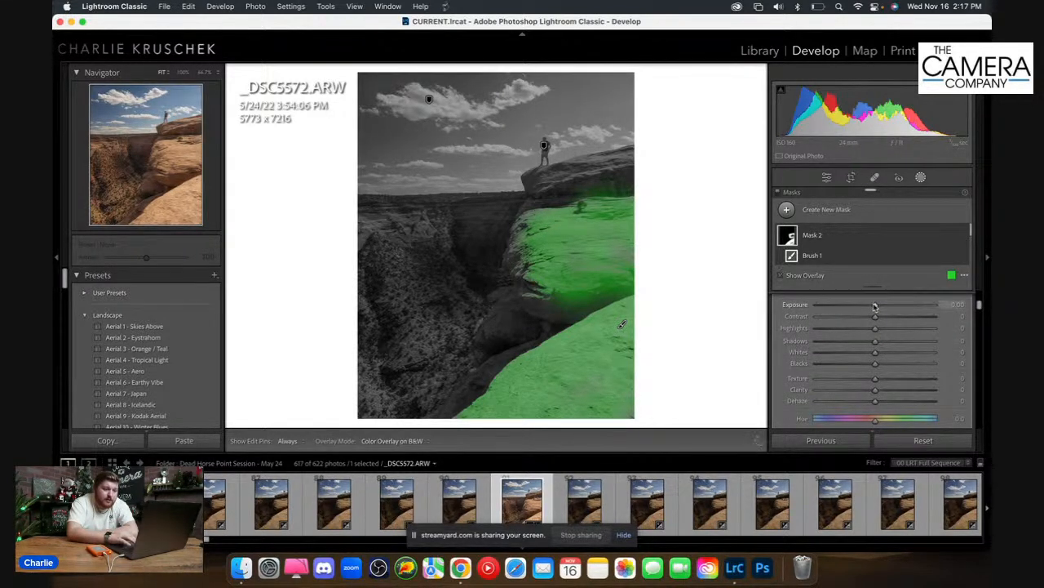
drag(875, 306, 869, 306)
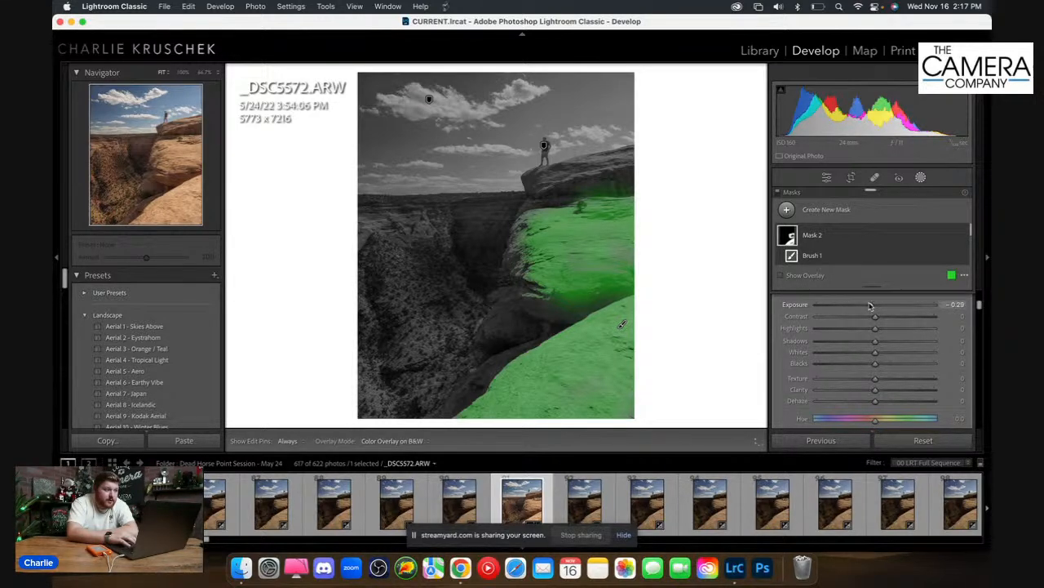
drag(869, 306, 869, 306)
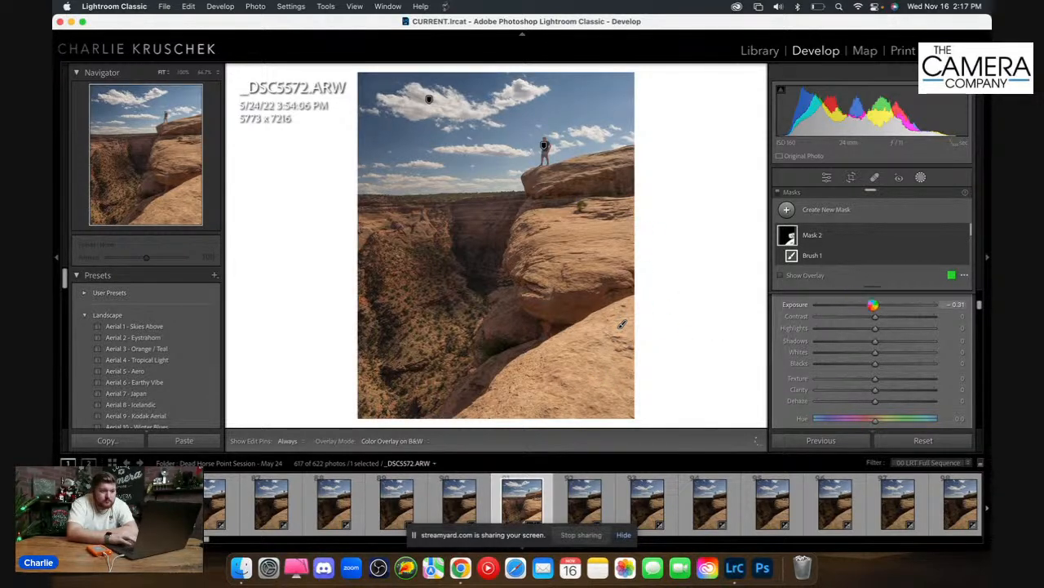
drag(869, 306, 866, 306)
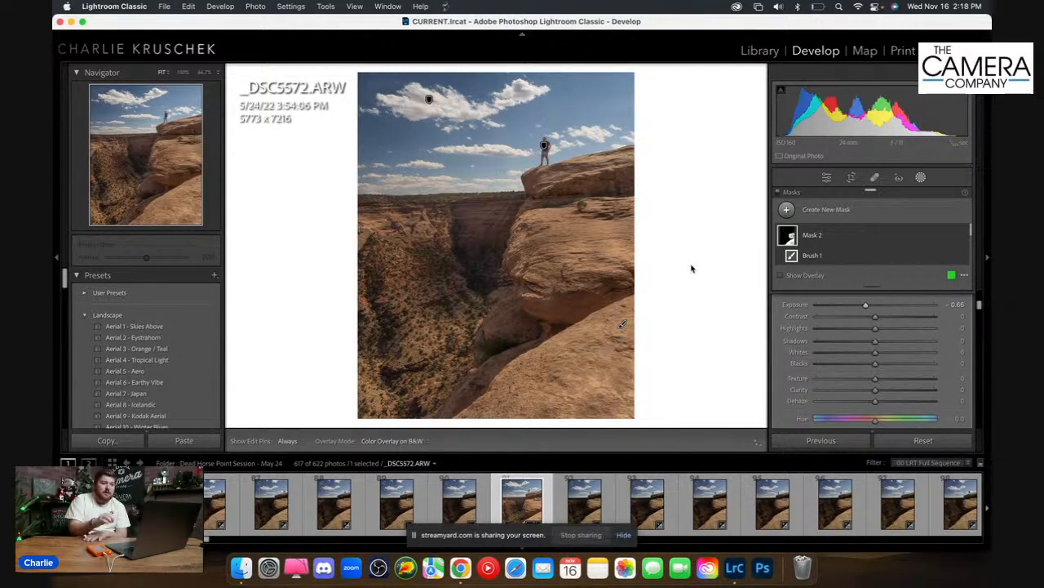
key(Escape)
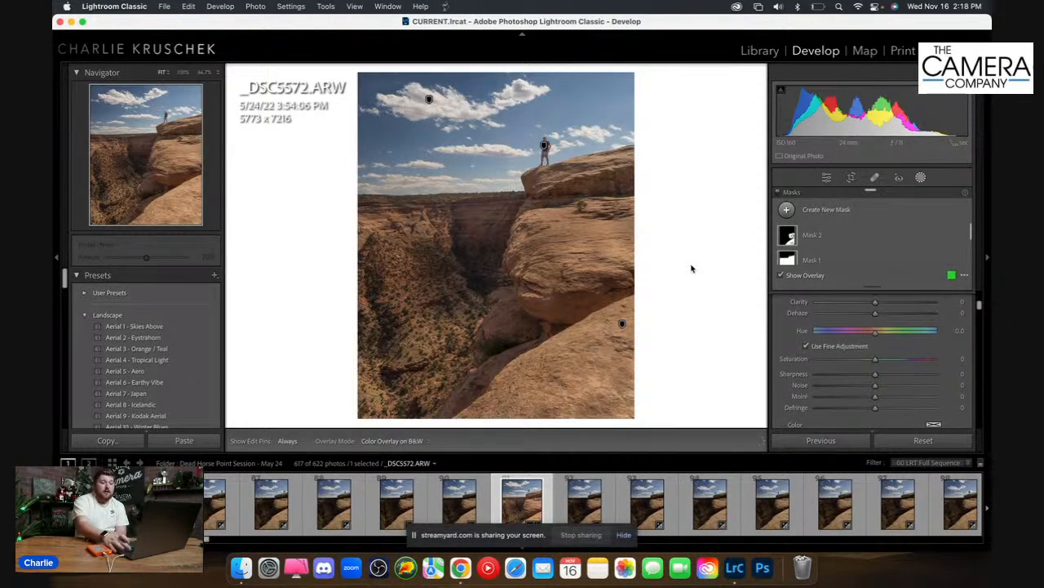
Step: Compare the masked edit with the original photo by switching between the before and after views several times
key(backslash)
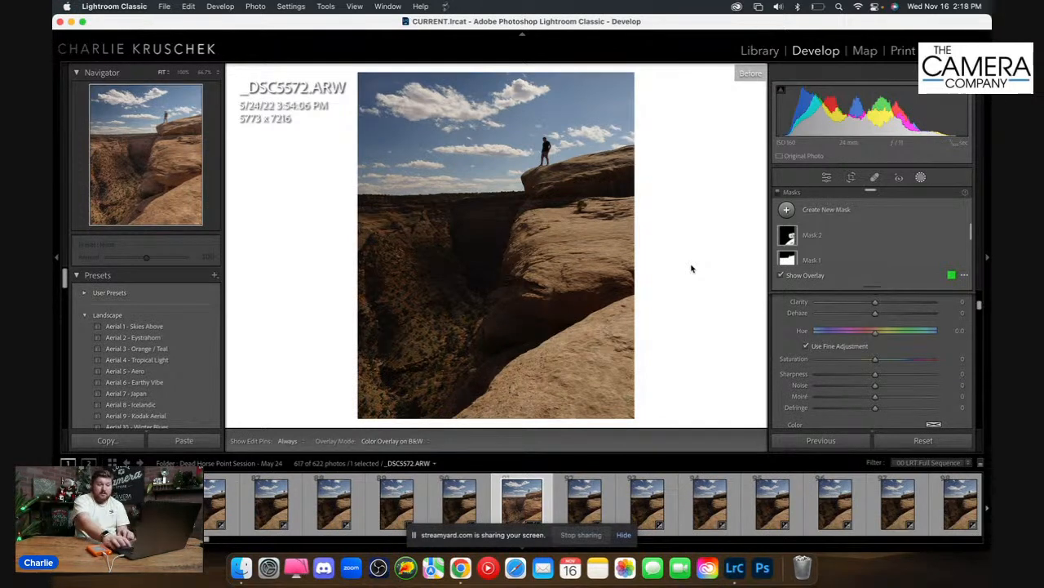
key(backslash)
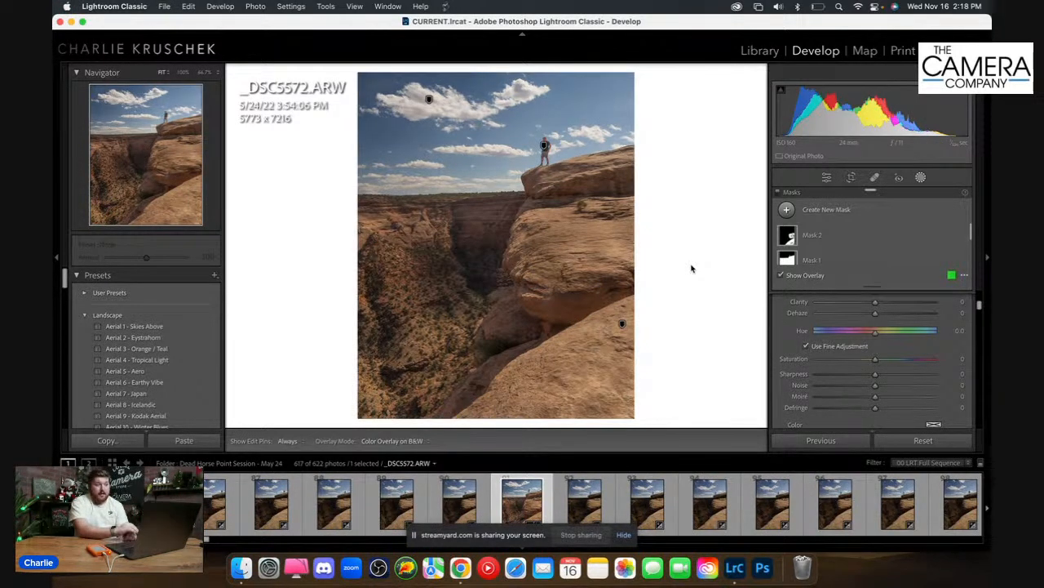
key(backslash)
key(backslash)
key(backslash)
key(backslash)
key(backslash)
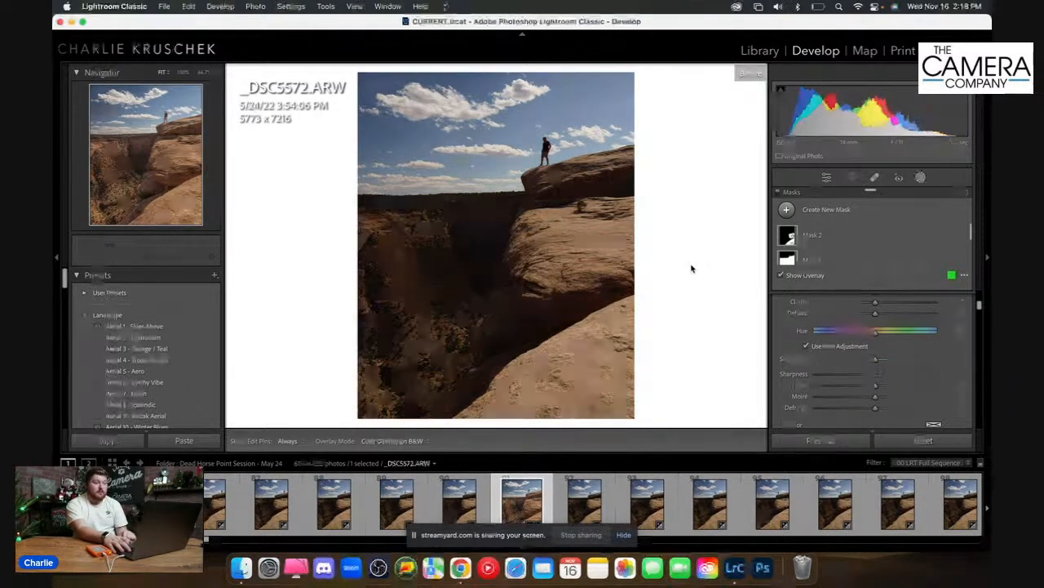
key(backslash)
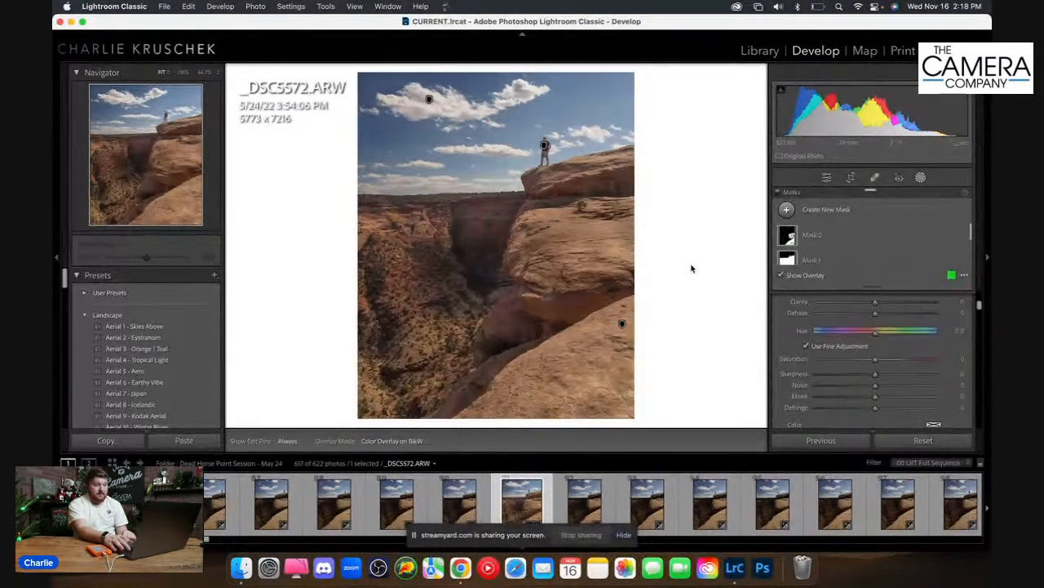